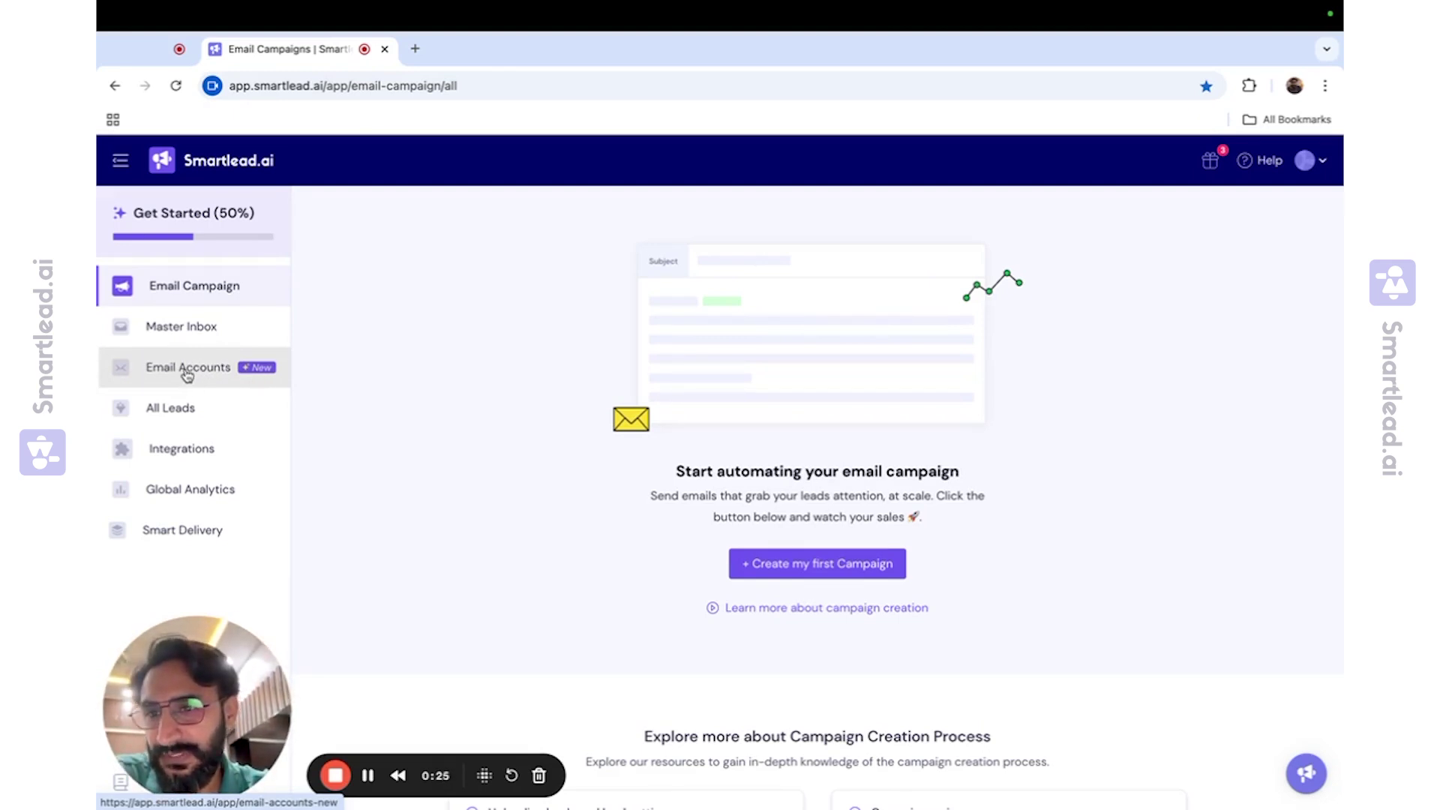
- From Email Accounts, add an account using the 'Create Your Primary Inbox Optimised Infra' option
{"action": "left_click", "coordinate": [187, 371]}
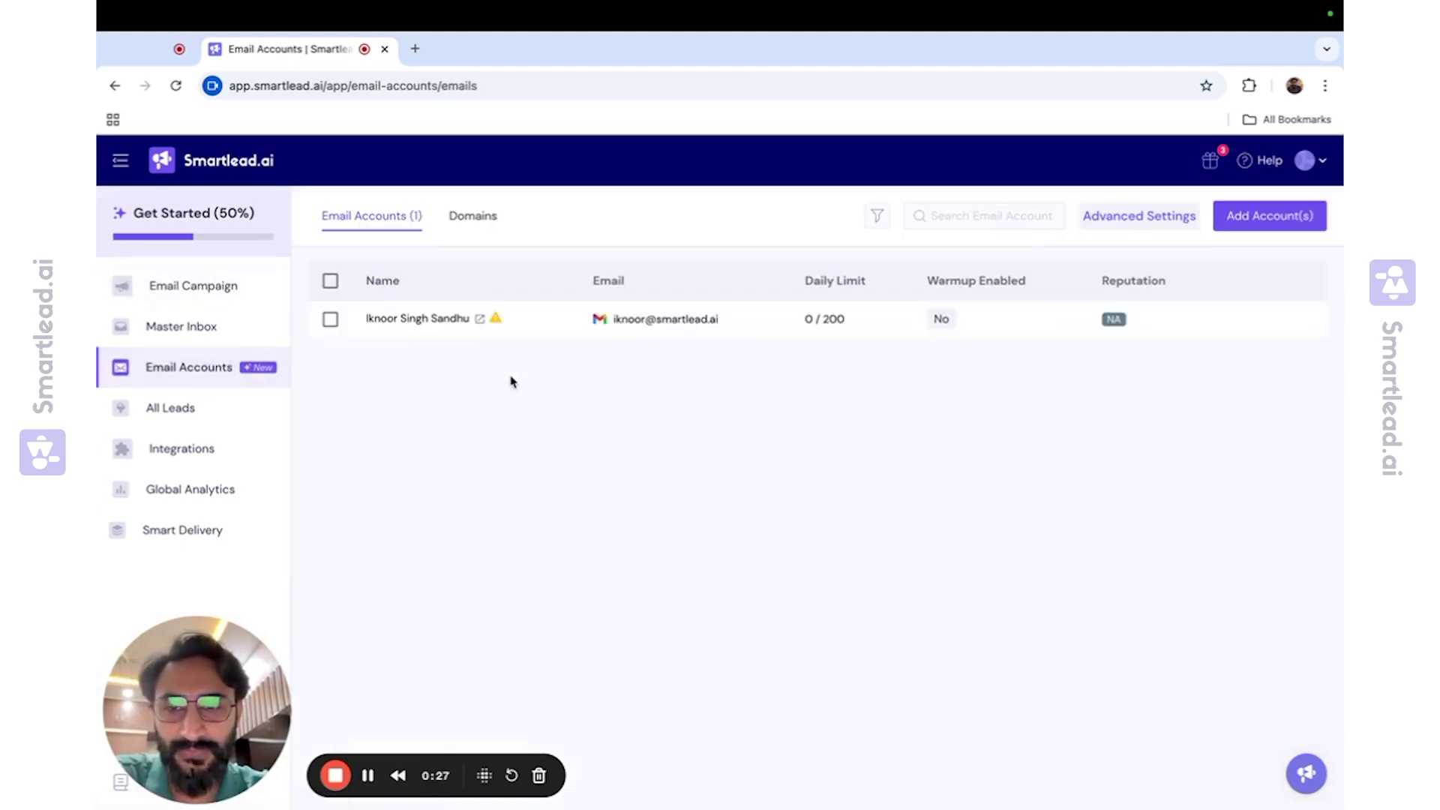
{"action": "left_click", "coordinate": [1264, 224]}
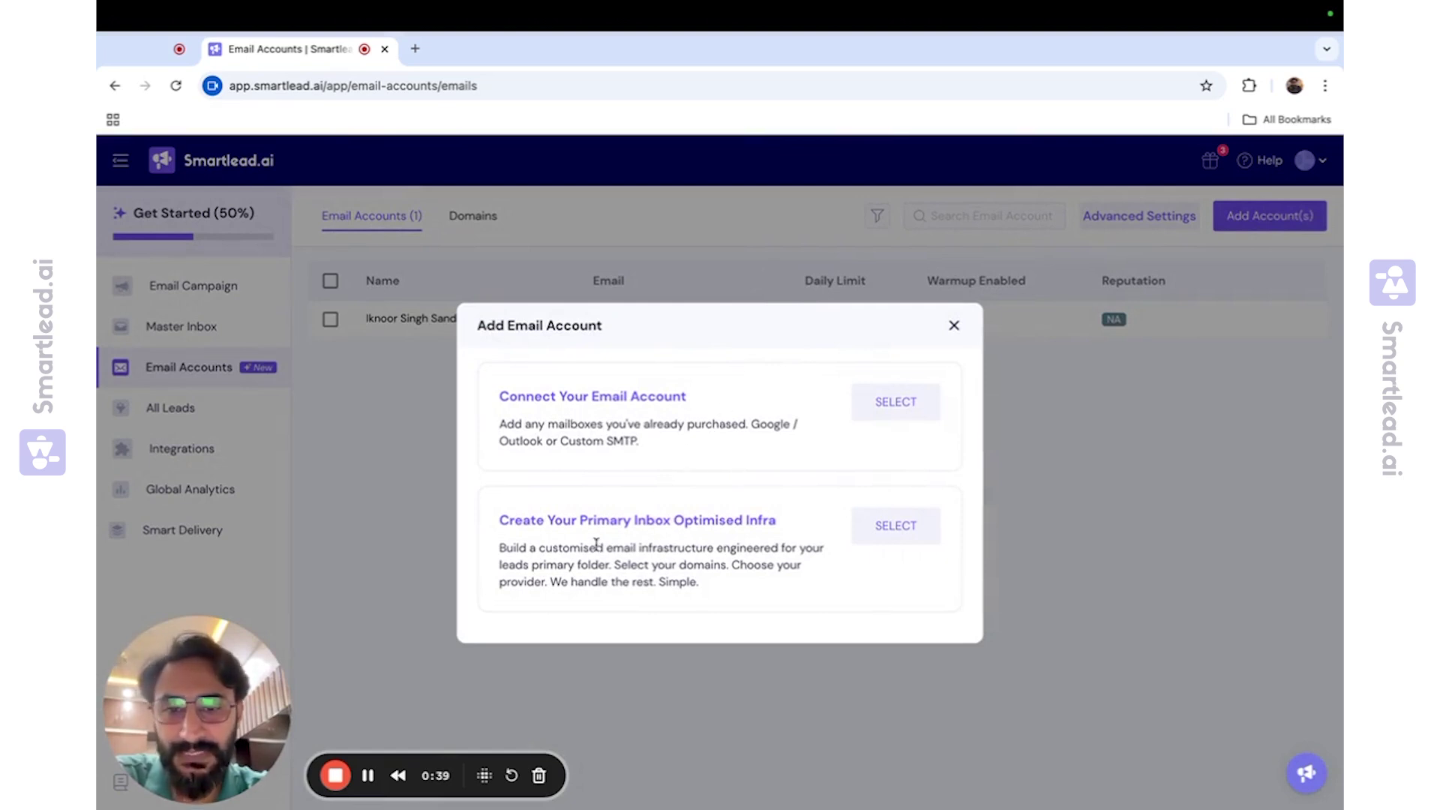
{"action": "left_click", "coordinate": [902, 532]}
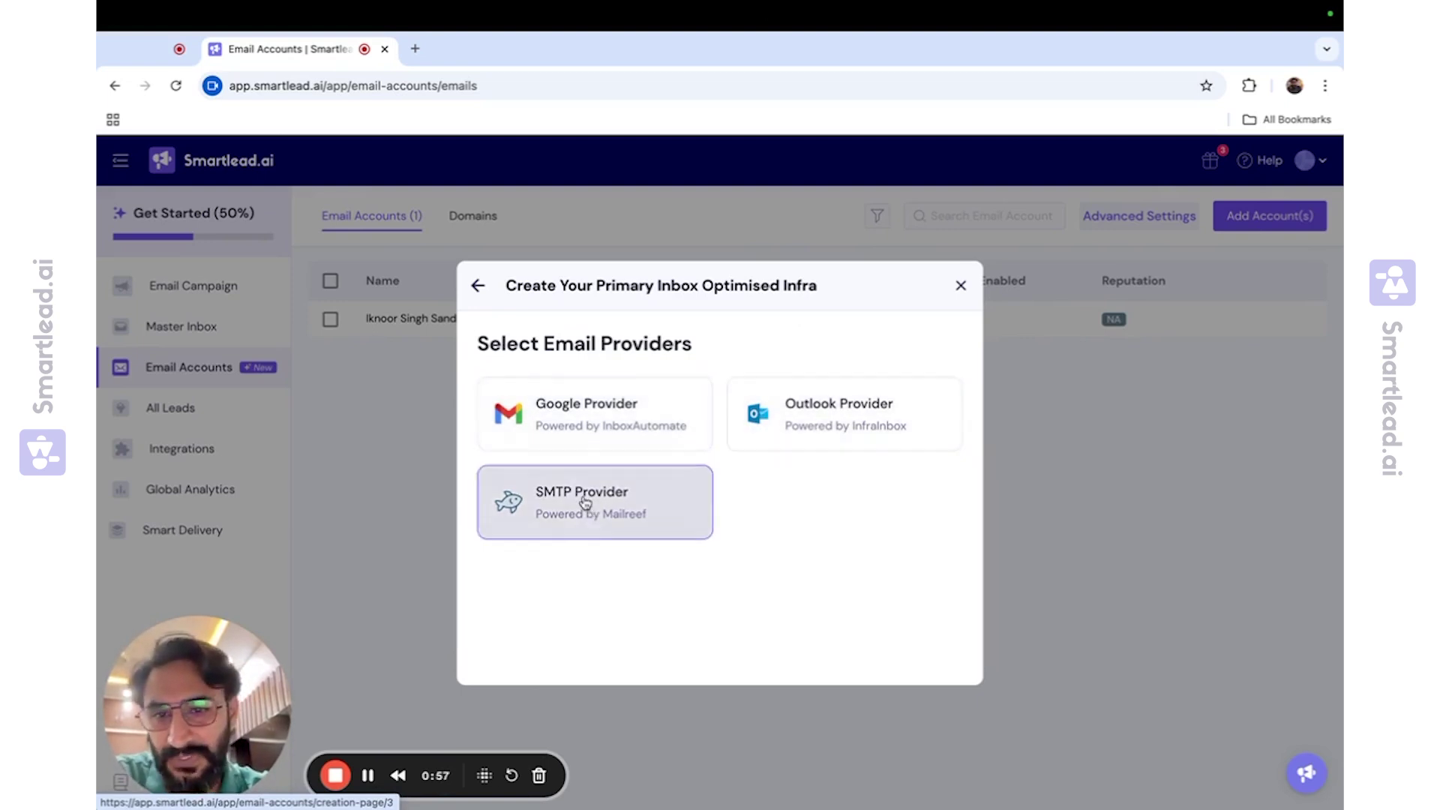
- Choose Google, then select joinSmartleadcheck.com, mySmartleadcheck.org, Smartleadcheck.io, Smartleadcheckdigital.net and Smartleadcheckhq.co
{"action": "left_click", "coordinate": [611, 417]}
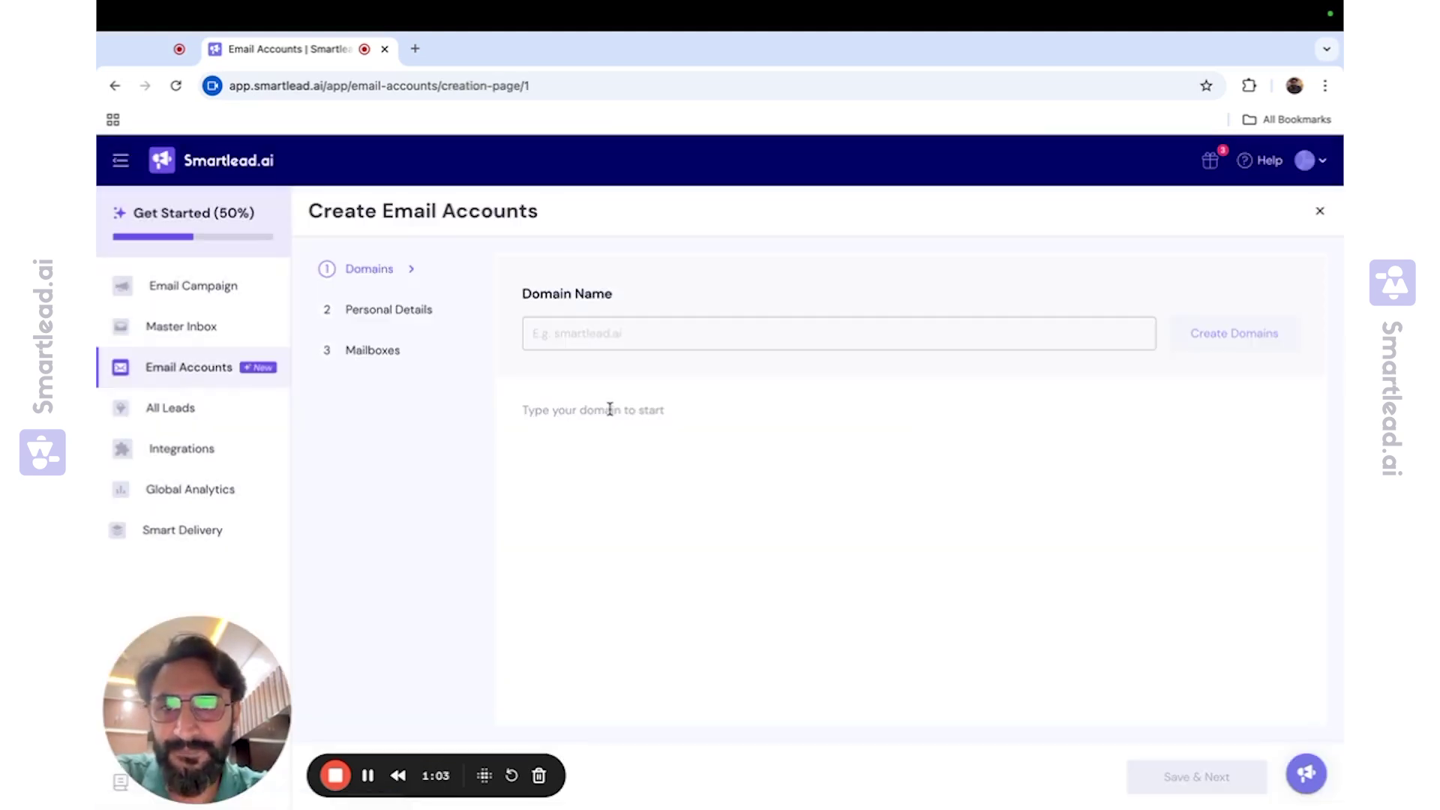
{"action": "left_click", "coordinate": [672, 332]}
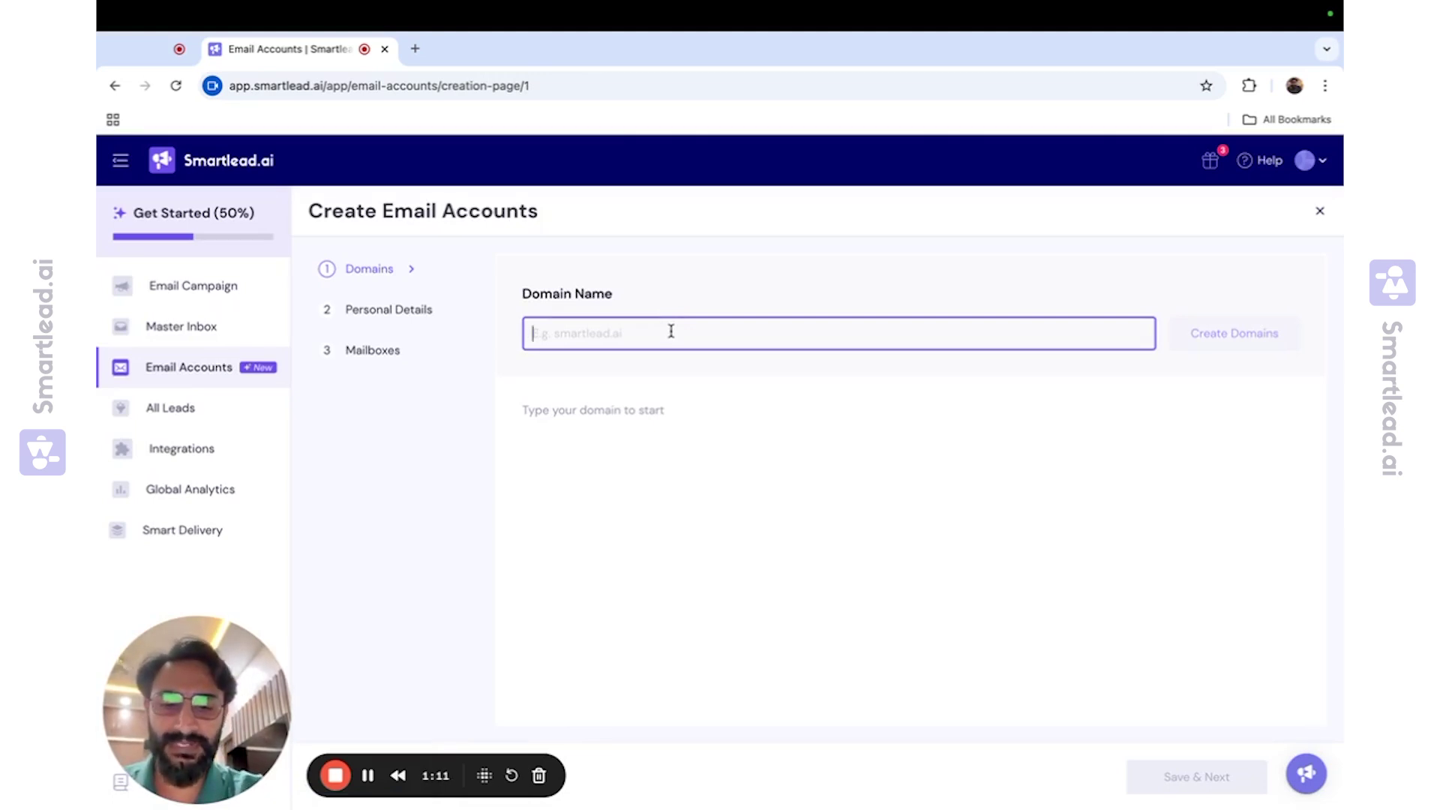
{"action": "type", "text": "s"}
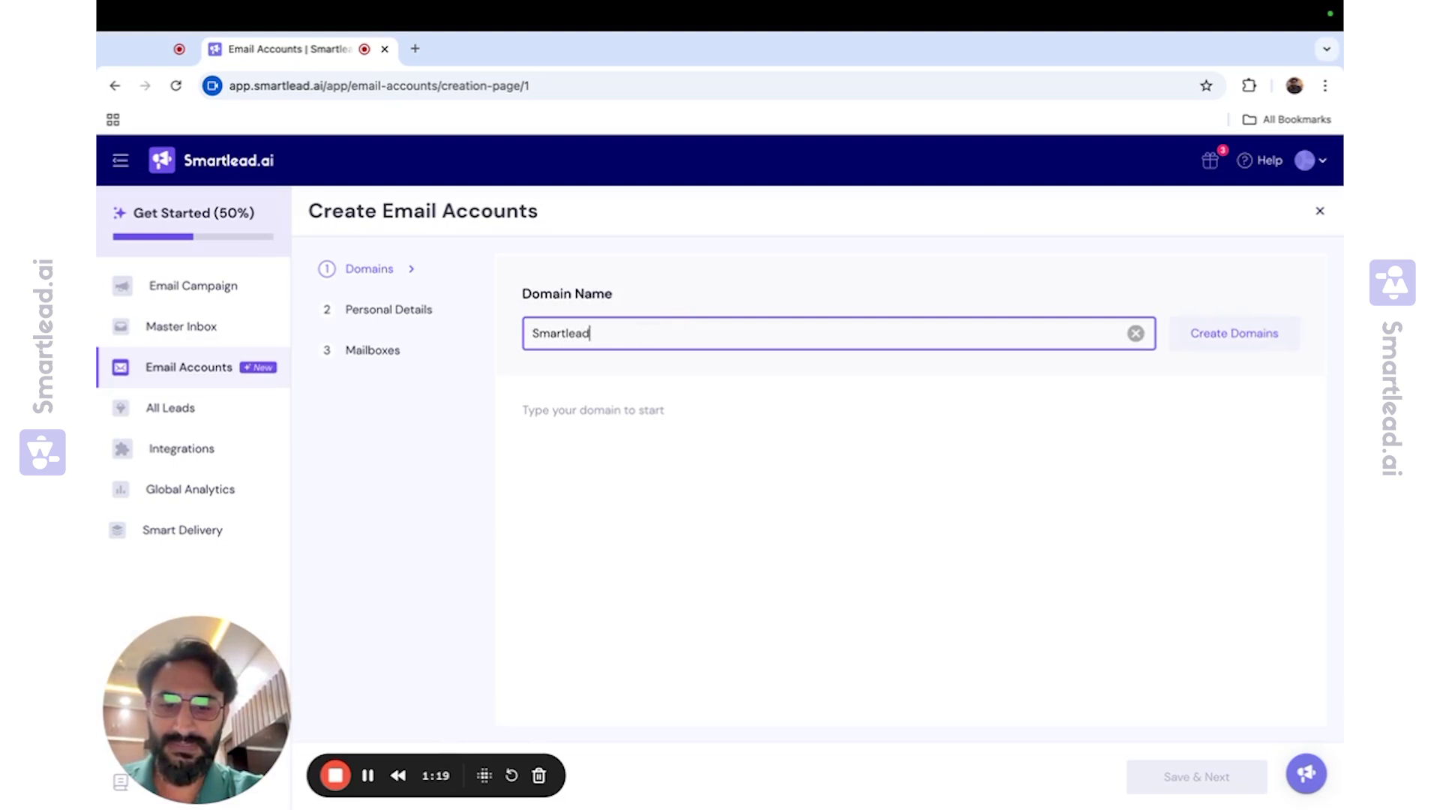
{"action": "type", "text": "k"}
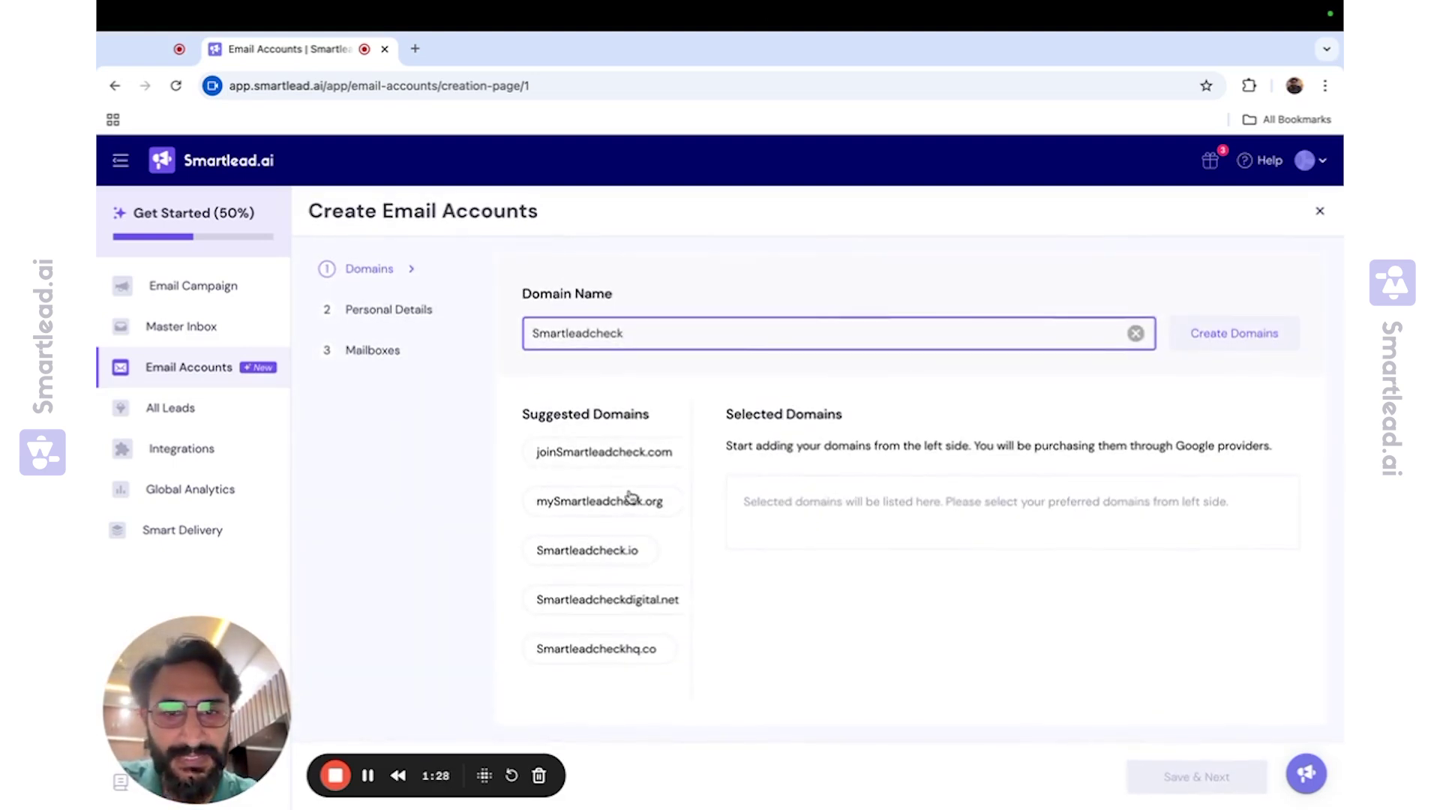
{"action": "left_click", "coordinate": [585, 454]}
{"action": "left_click", "coordinate": [597, 502]}
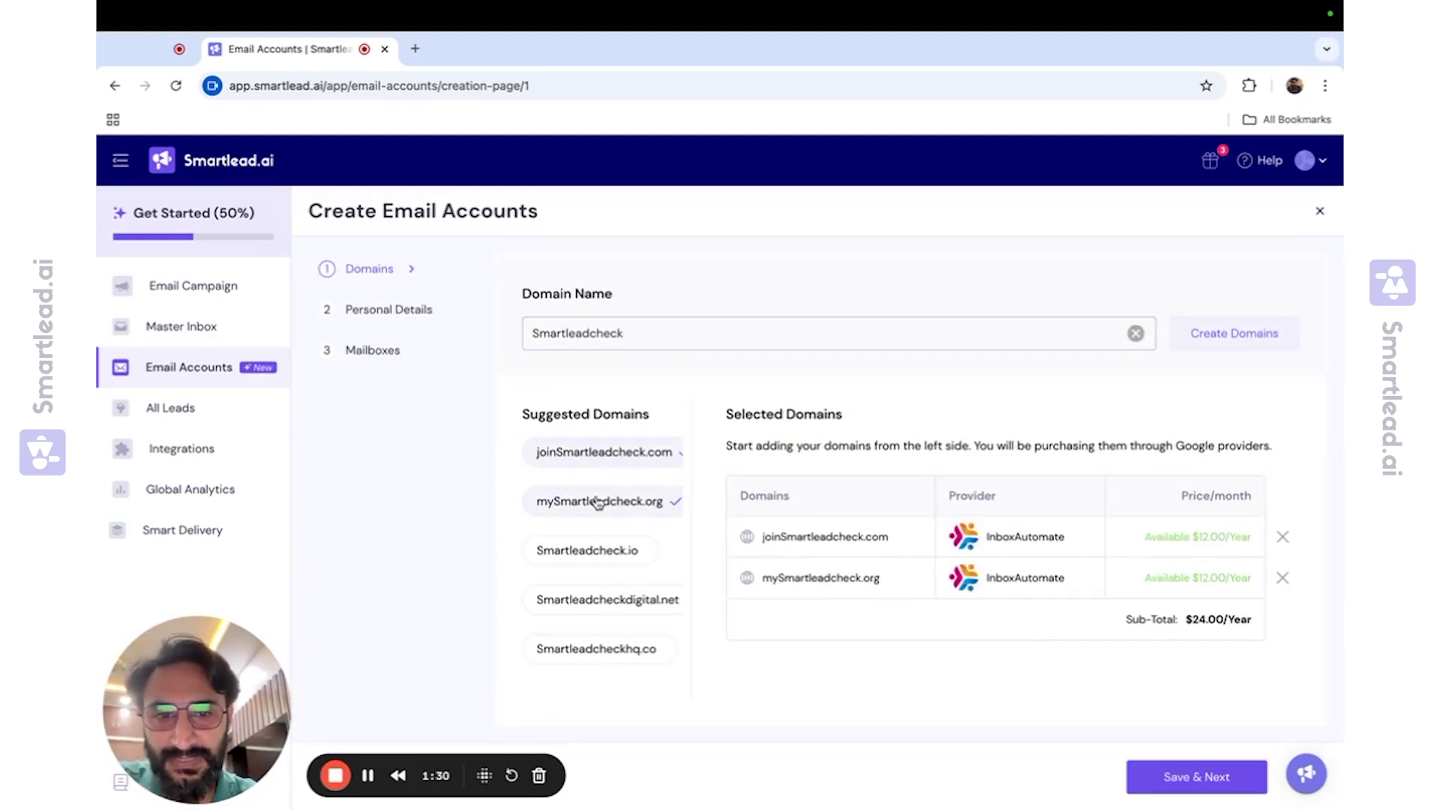
{"action": "left_click", "coordinate": [611, 567]}
{"action": "left_click", "coordinate": [617, 599]}
{"action": "left_click", "coordinate": [627, 653]}
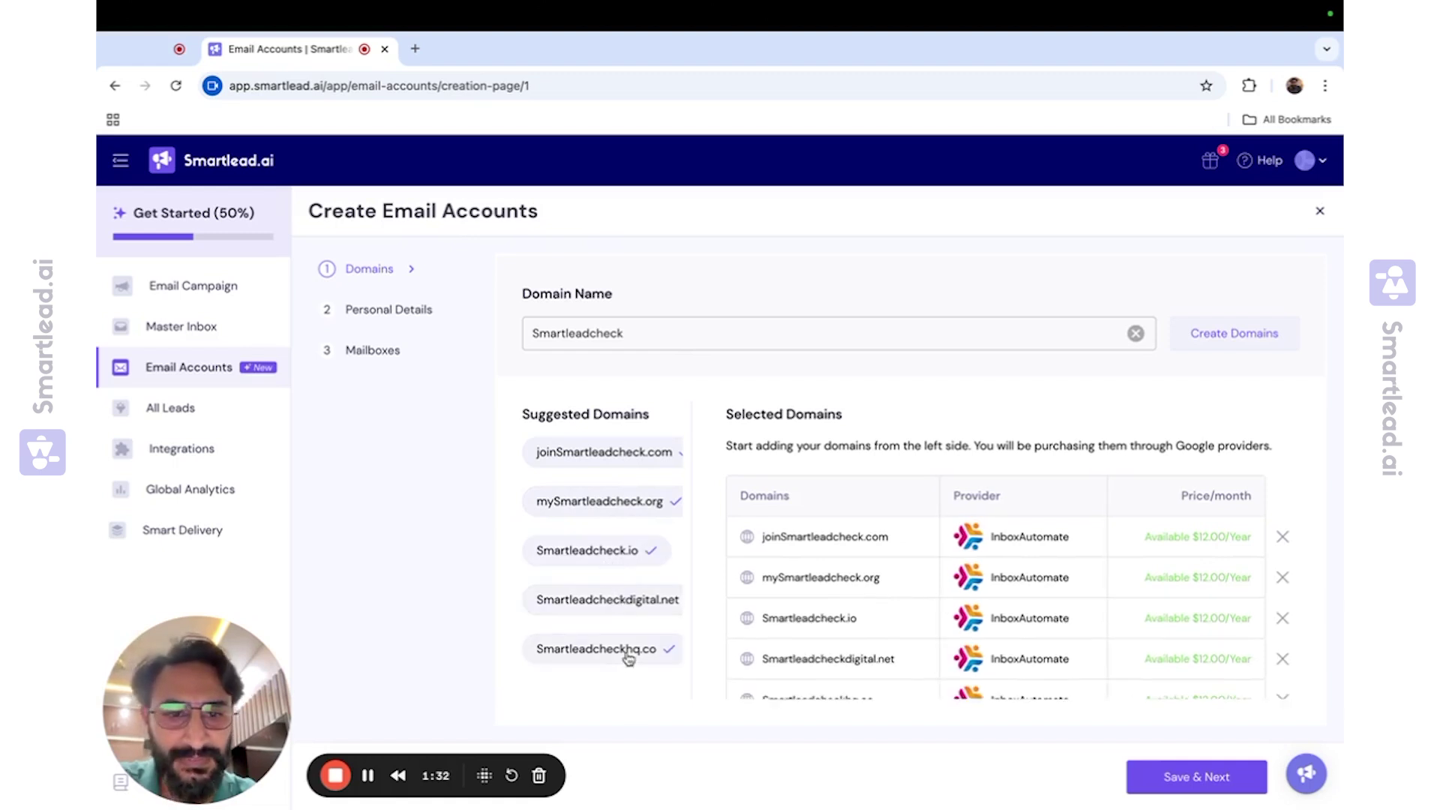
{"action": "scroll", "coordinate": [1036, 654], "scroll_direction": "down", "scroll_amount": 1}
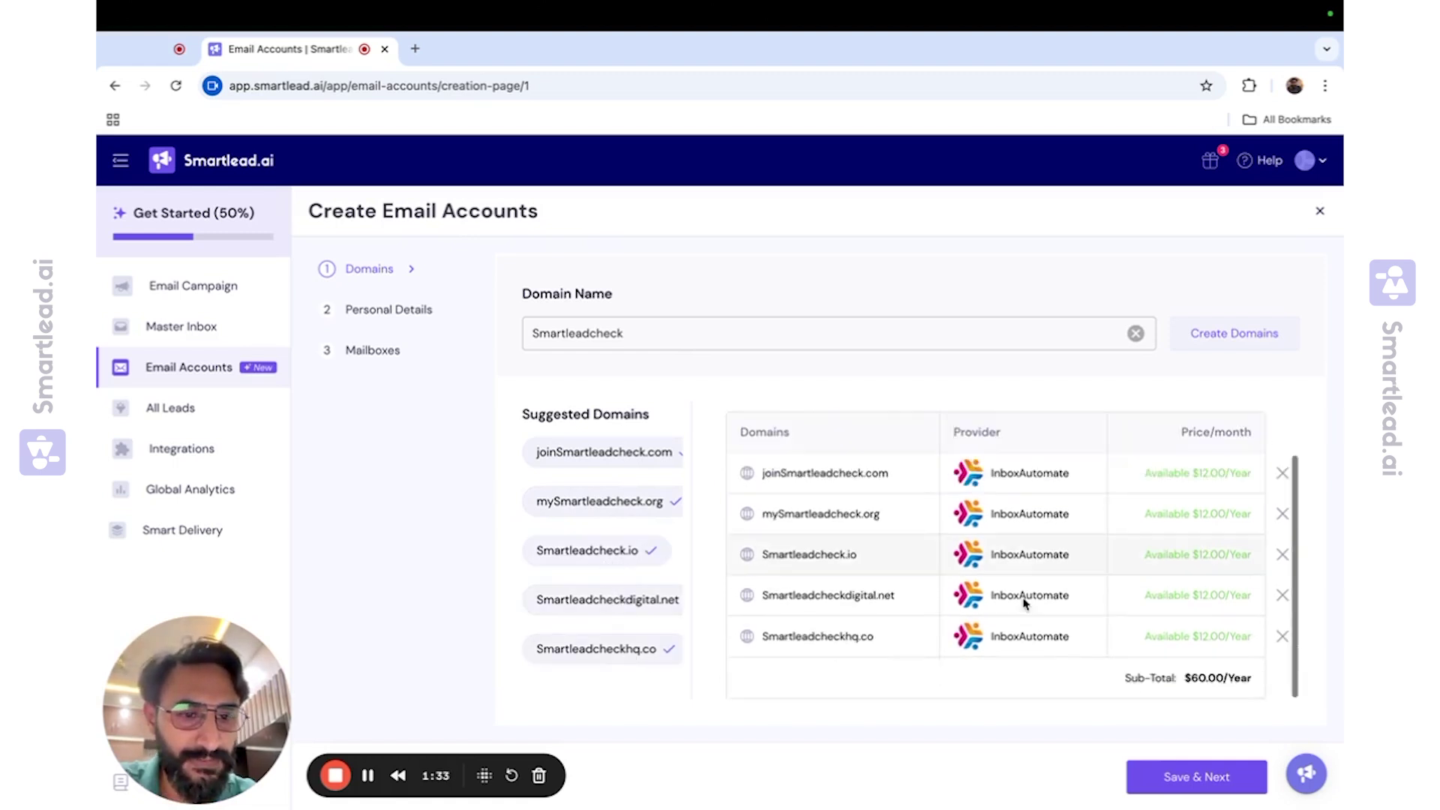
{"action": "left_click", "coordinate": [1199, 780]}
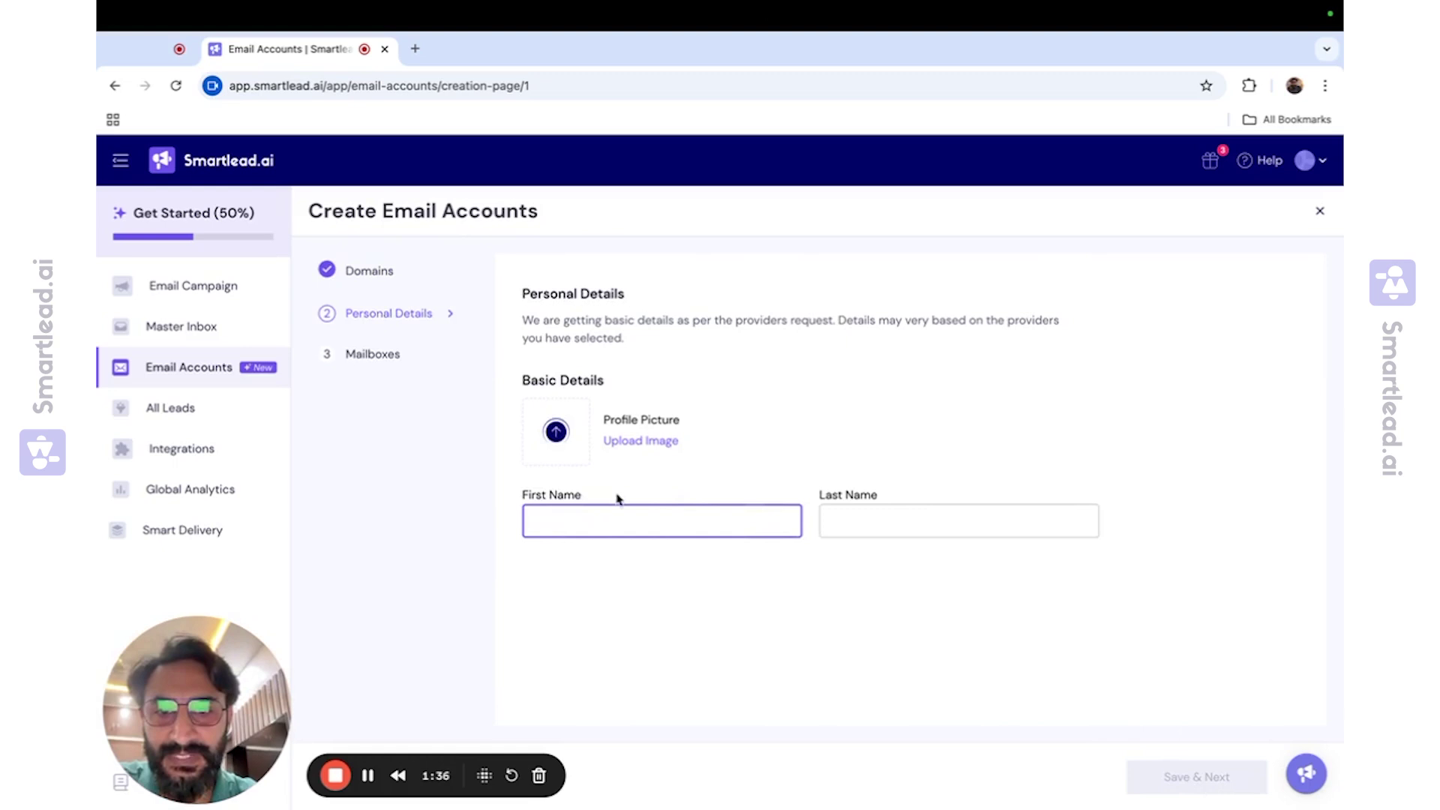
{"action": "type", "text": "Iknoor"}
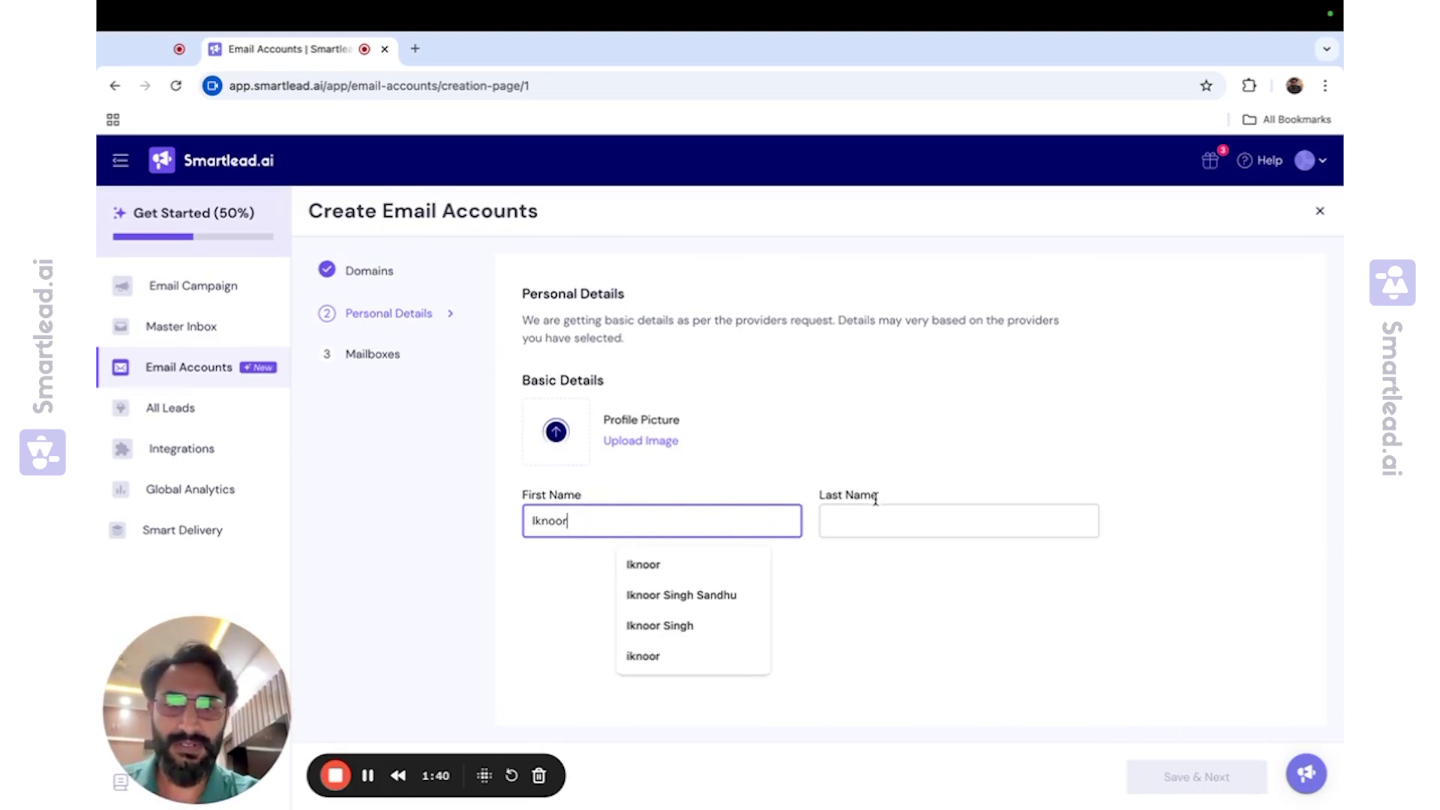
{"action": "left_click", "coordinate": [887, 518]}
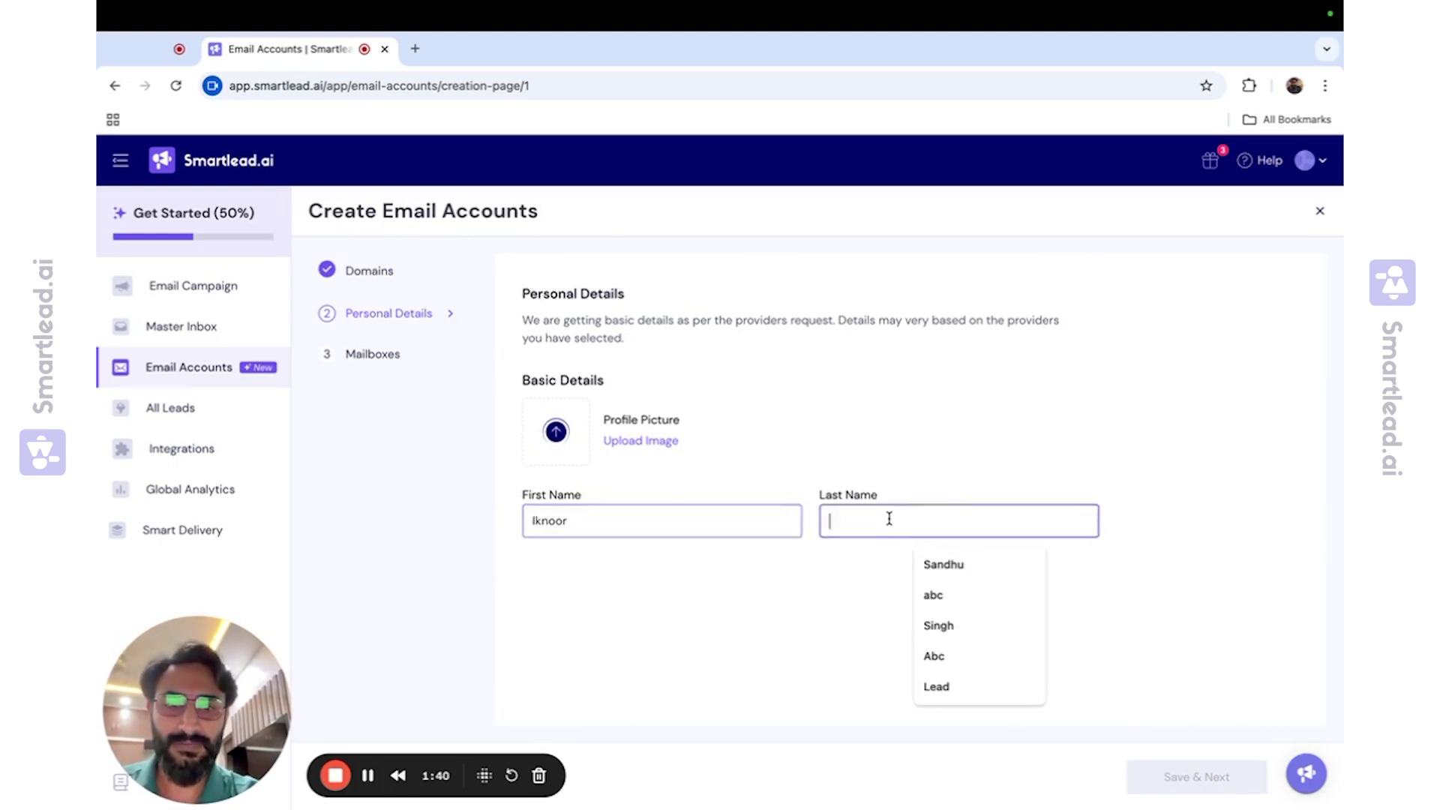
{"action": "type", "text": "Singh"}
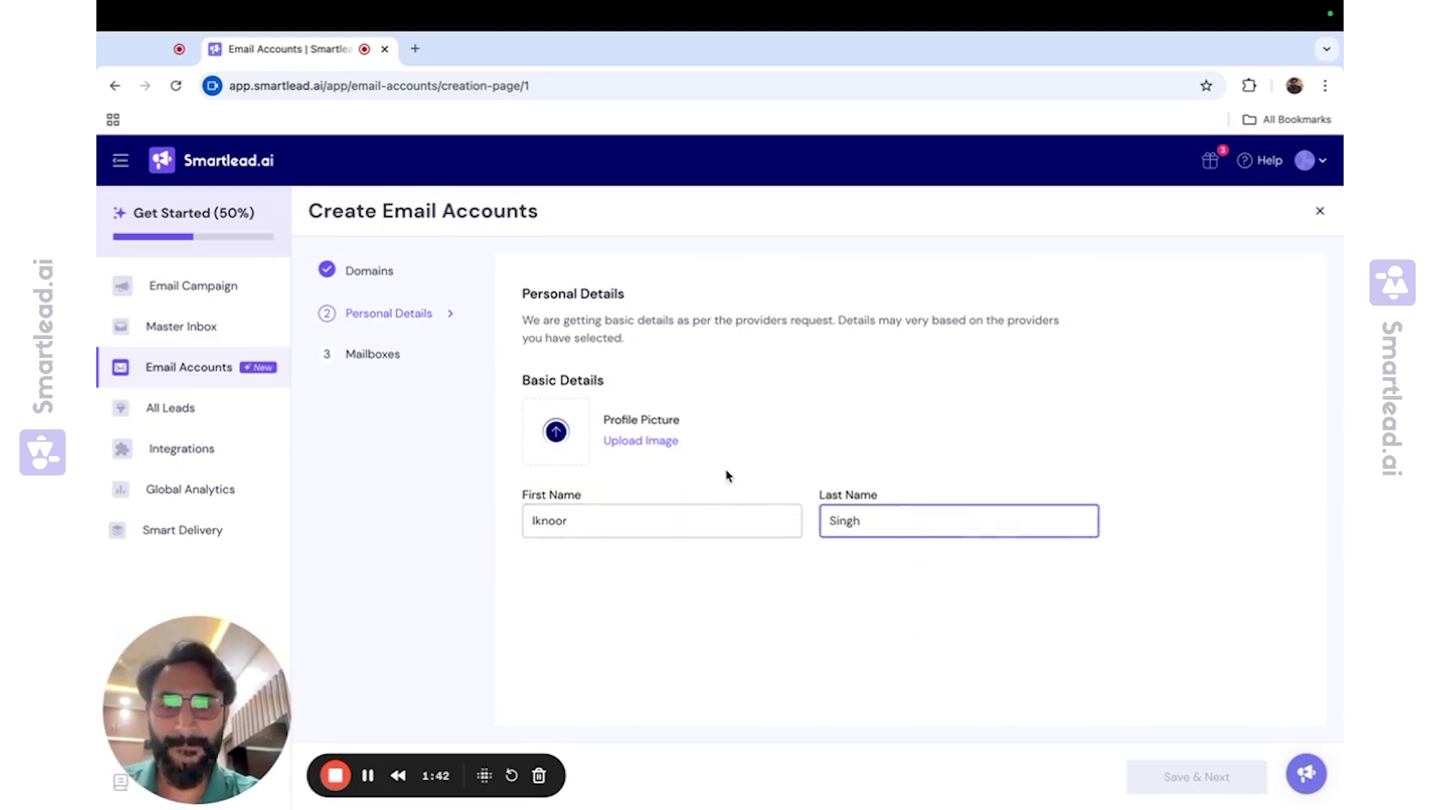
{"action": "left_click", "coordinate": [651, 450]}
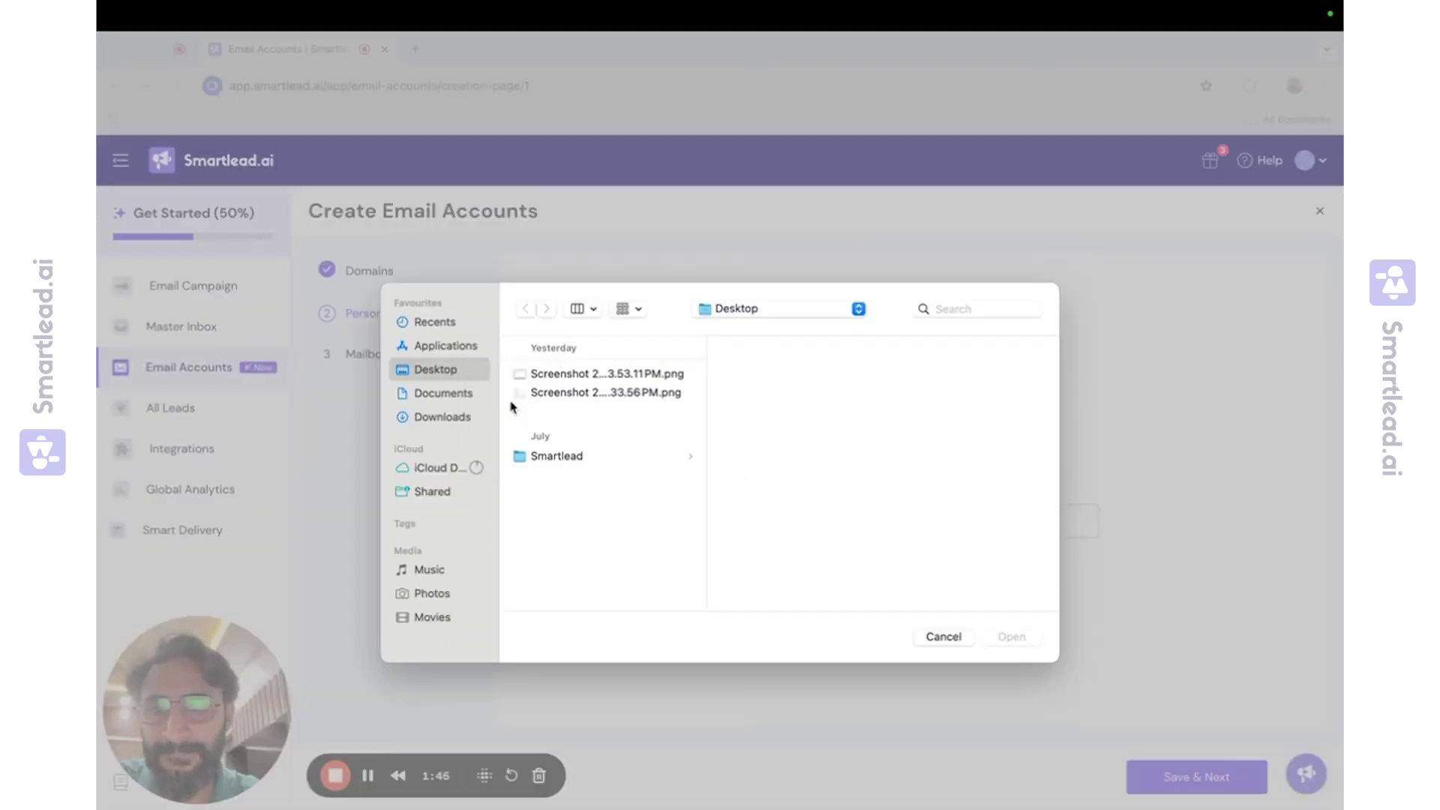
{"action": "left_click", "coordinate": [568, 375]}
{"action": "left_click", "coordinate": [1011, 638]}
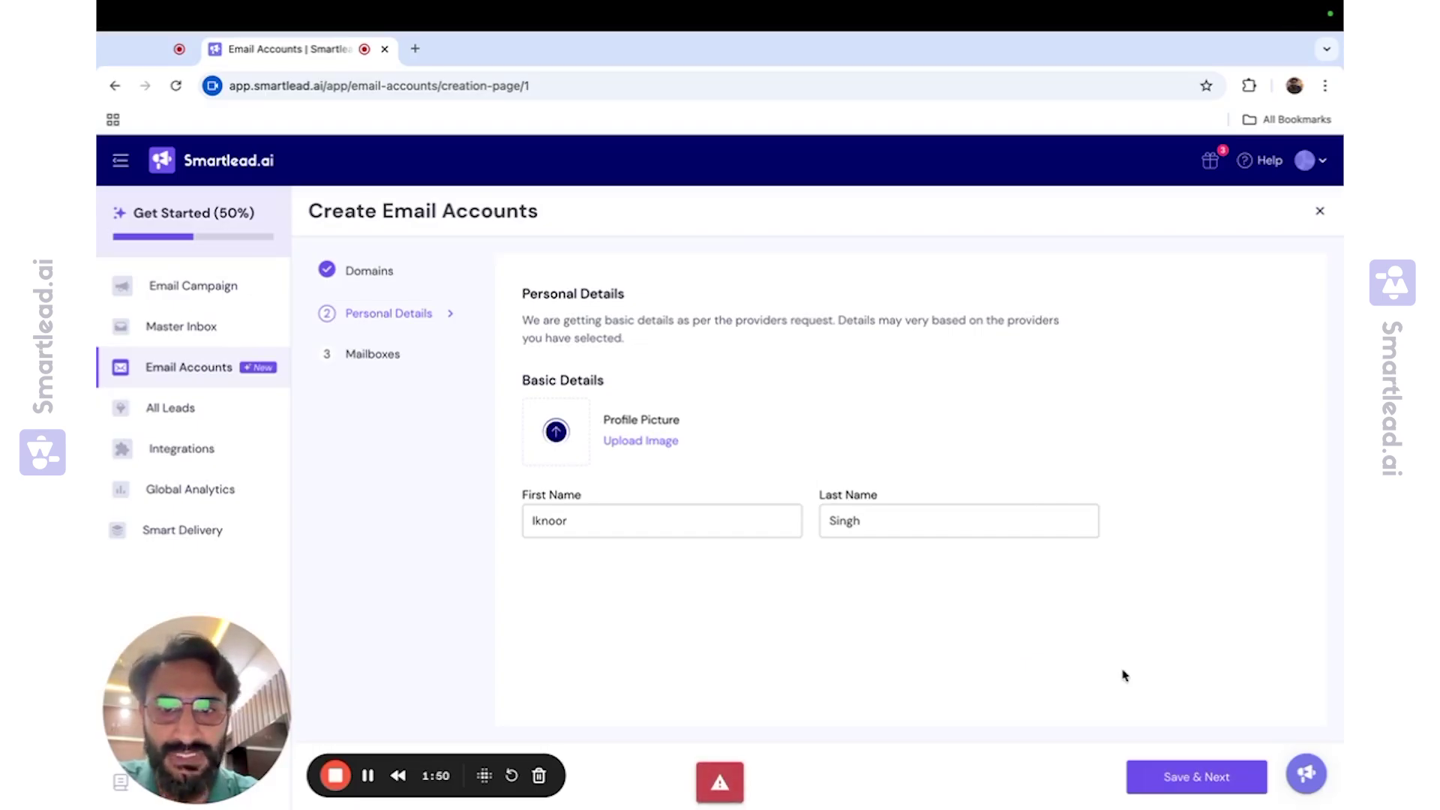
{"action": "left_click", "coordinate": [1212, 774]}
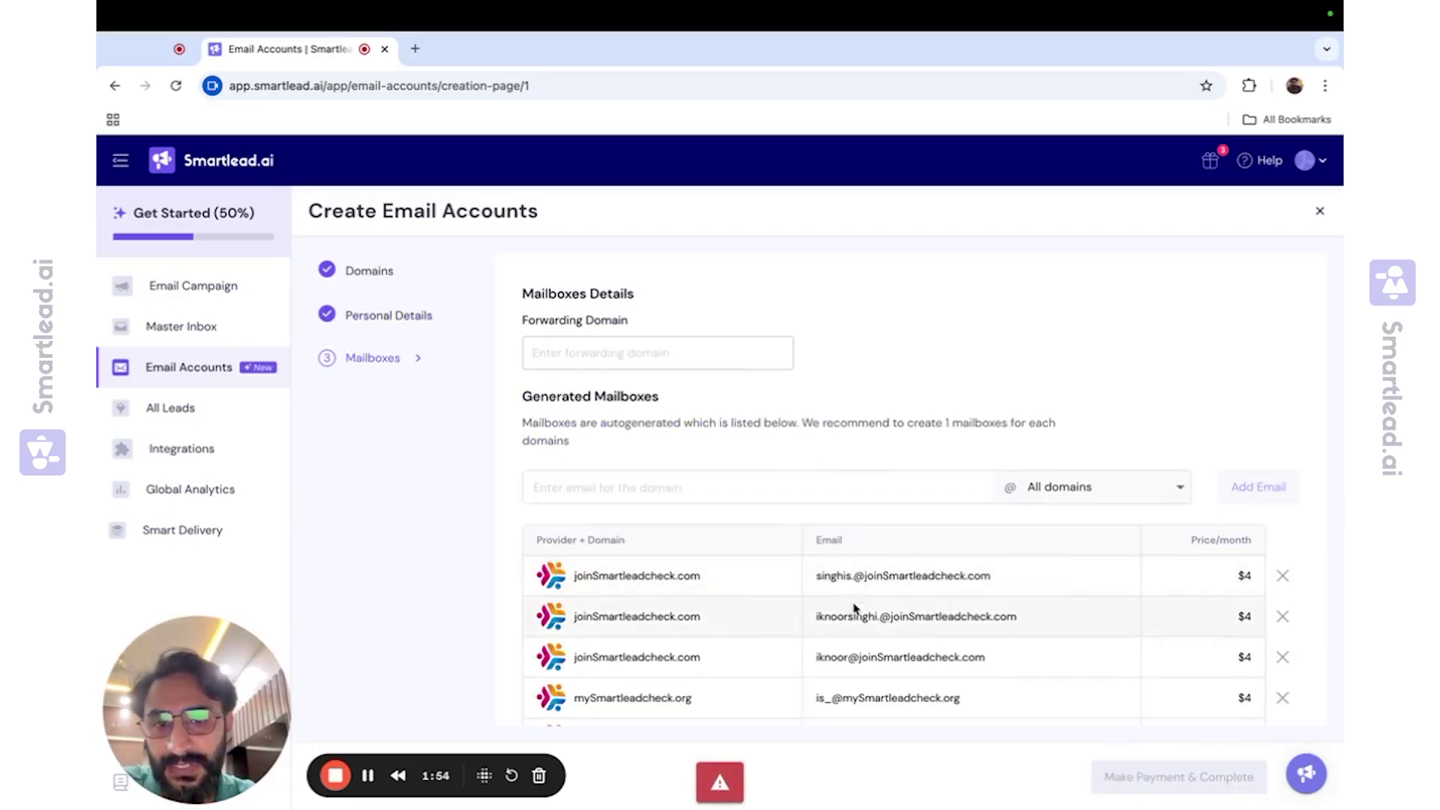
{"action": "scroll", "coordinate": [853, 609], "scroll_direction": "down", "scroll_amount": 2}
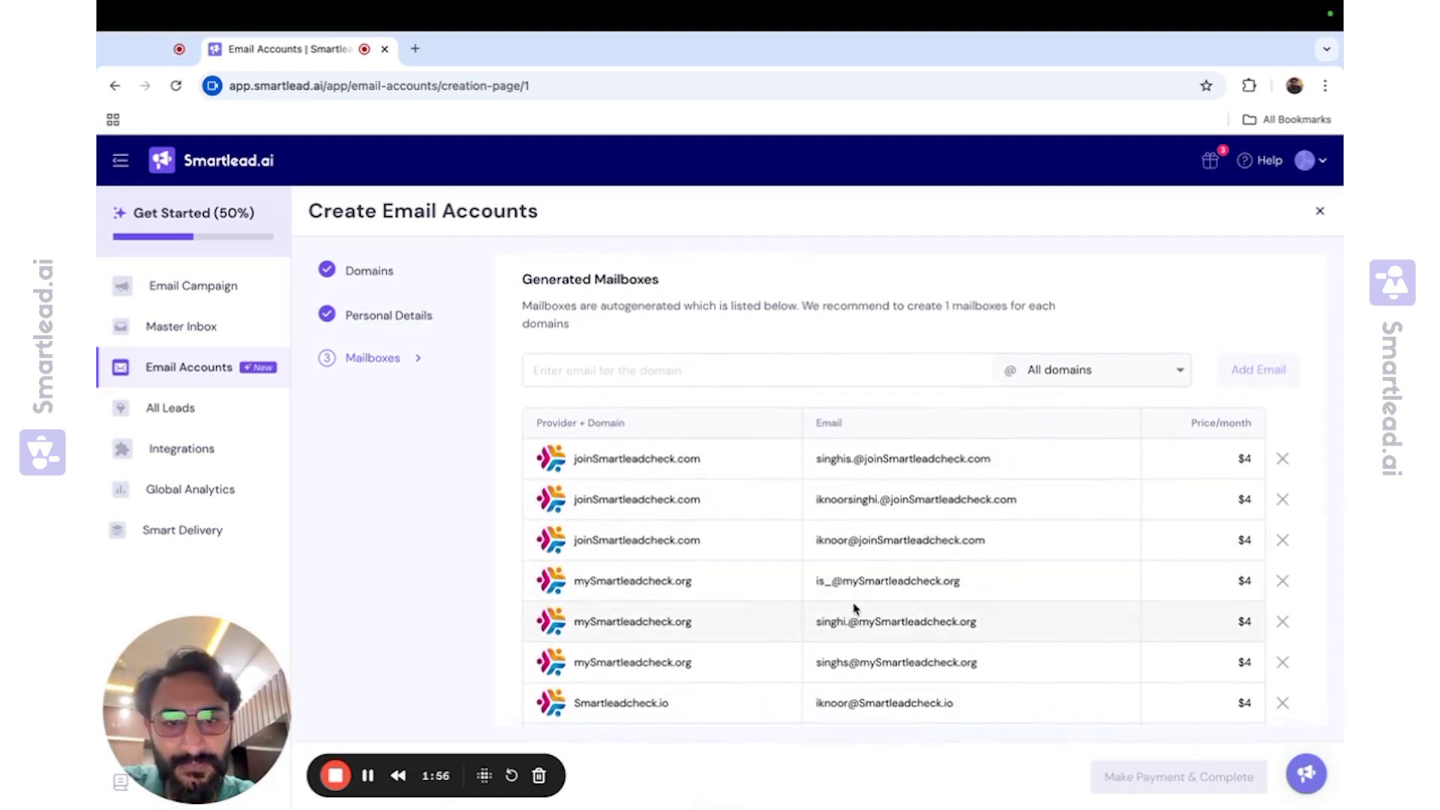
{"action": "scroll", "coordinate": [854, 609], "scroll_direction": "down", "scroll_amount": 1}
{"action": "scroll", "coordinate": [854, 609], "scroll_direction": "down", "scroll_amount": 6}
{"action": "scroll", "coordinate": [855, 609], "scroll_direction": "down", "scroll_amount": 1}
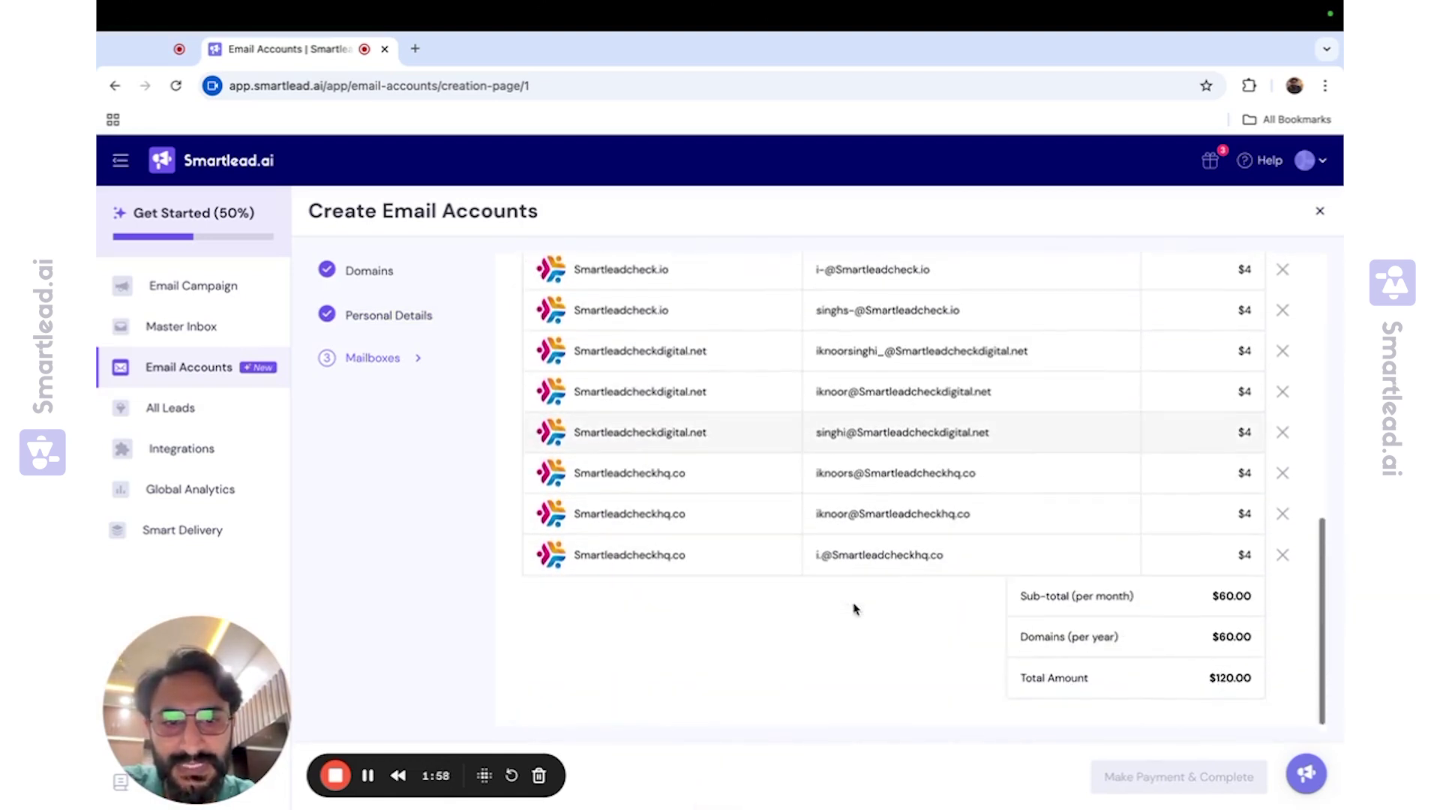
{"action": "scroll", "coordinate": [854, 602], "scroll_direction": "up", "scroll_amount": 2}
{"action": "scroll", "coordinate": [836, 358], "scroll_direction": "up", "scroll_amount": 2}
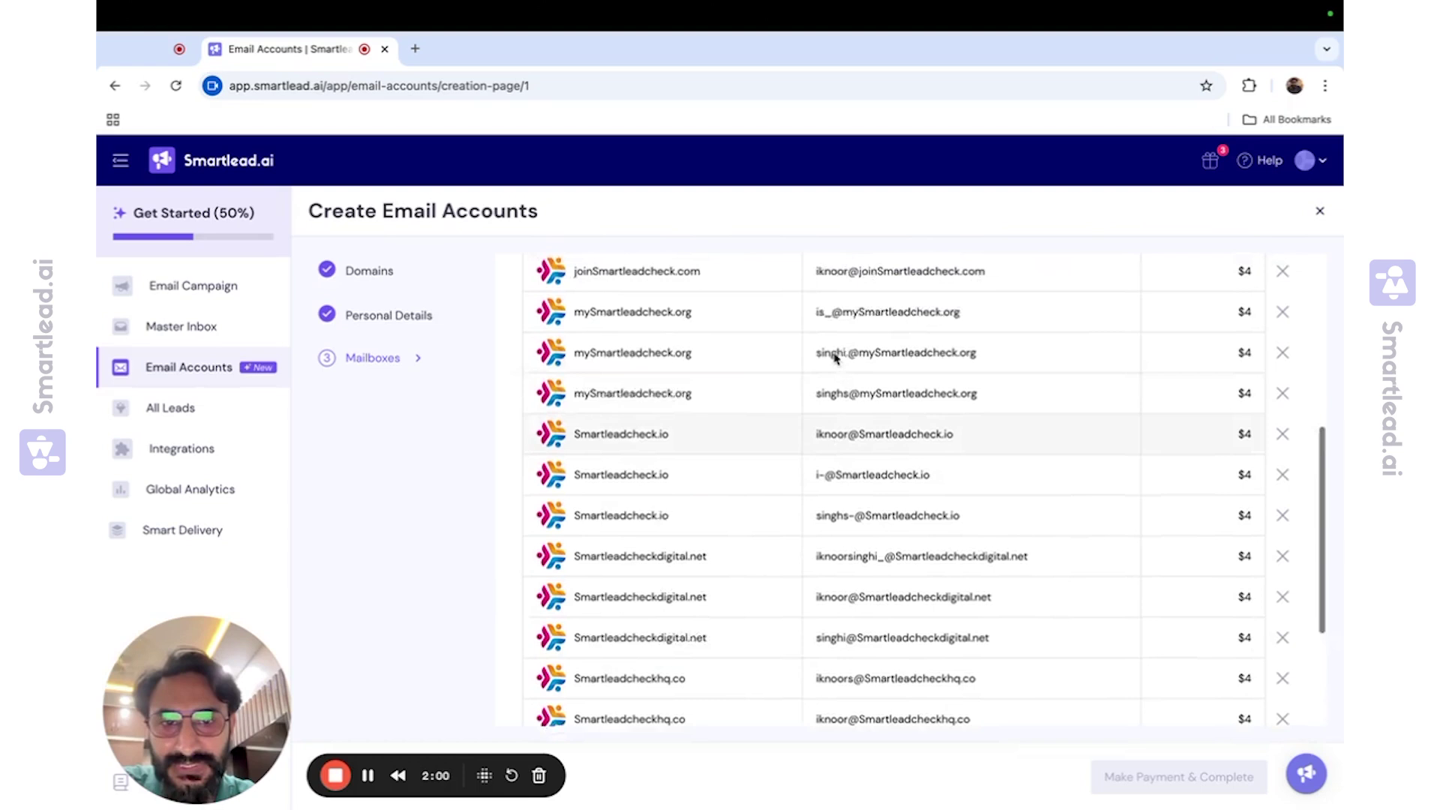
{"action": "scroll", "coordinate": [835, 358], "scroll_direction": "up", "scroll_amount": 6}
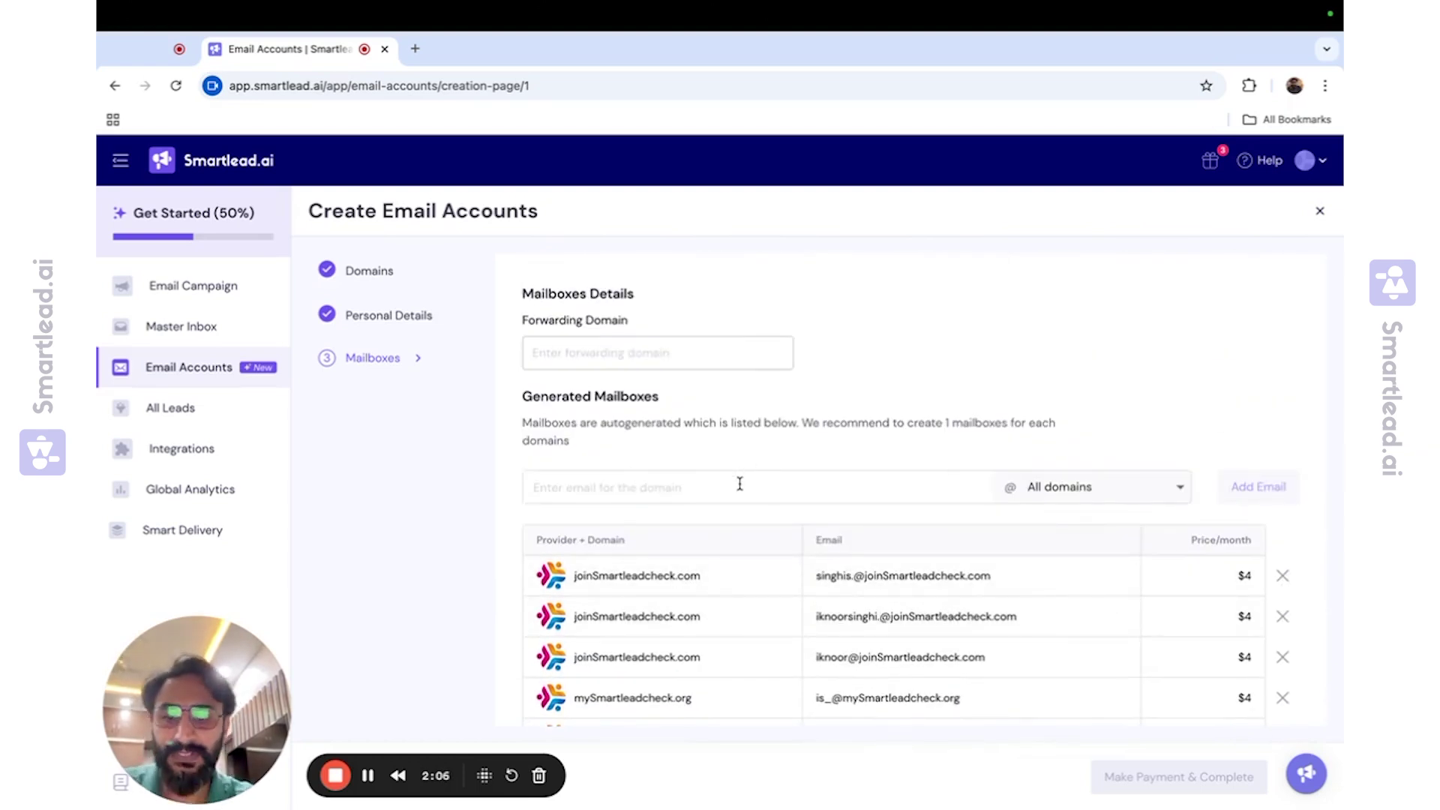
{"action": "type", "text": "ikno"}
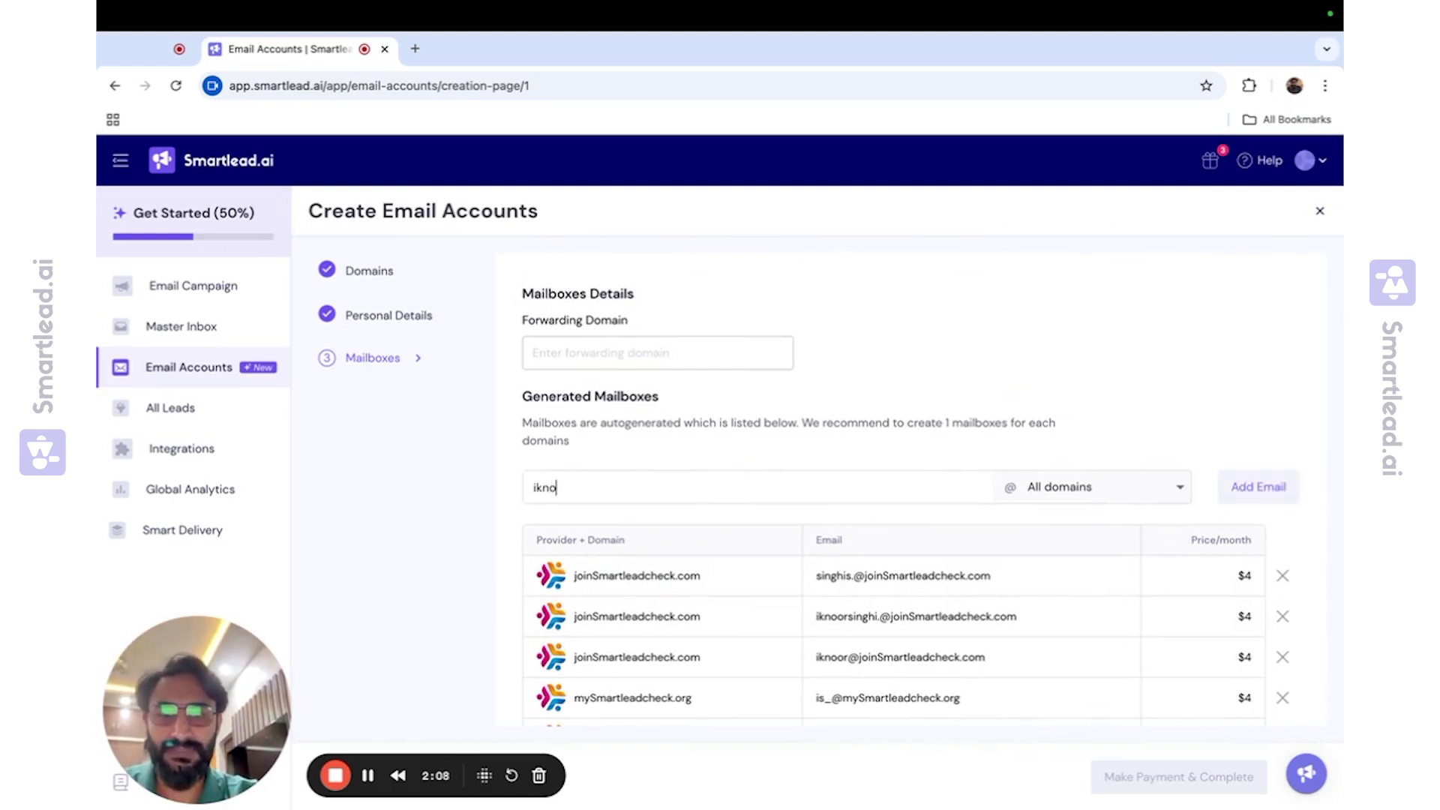
{"action": "type", "text": "or.Singh"}
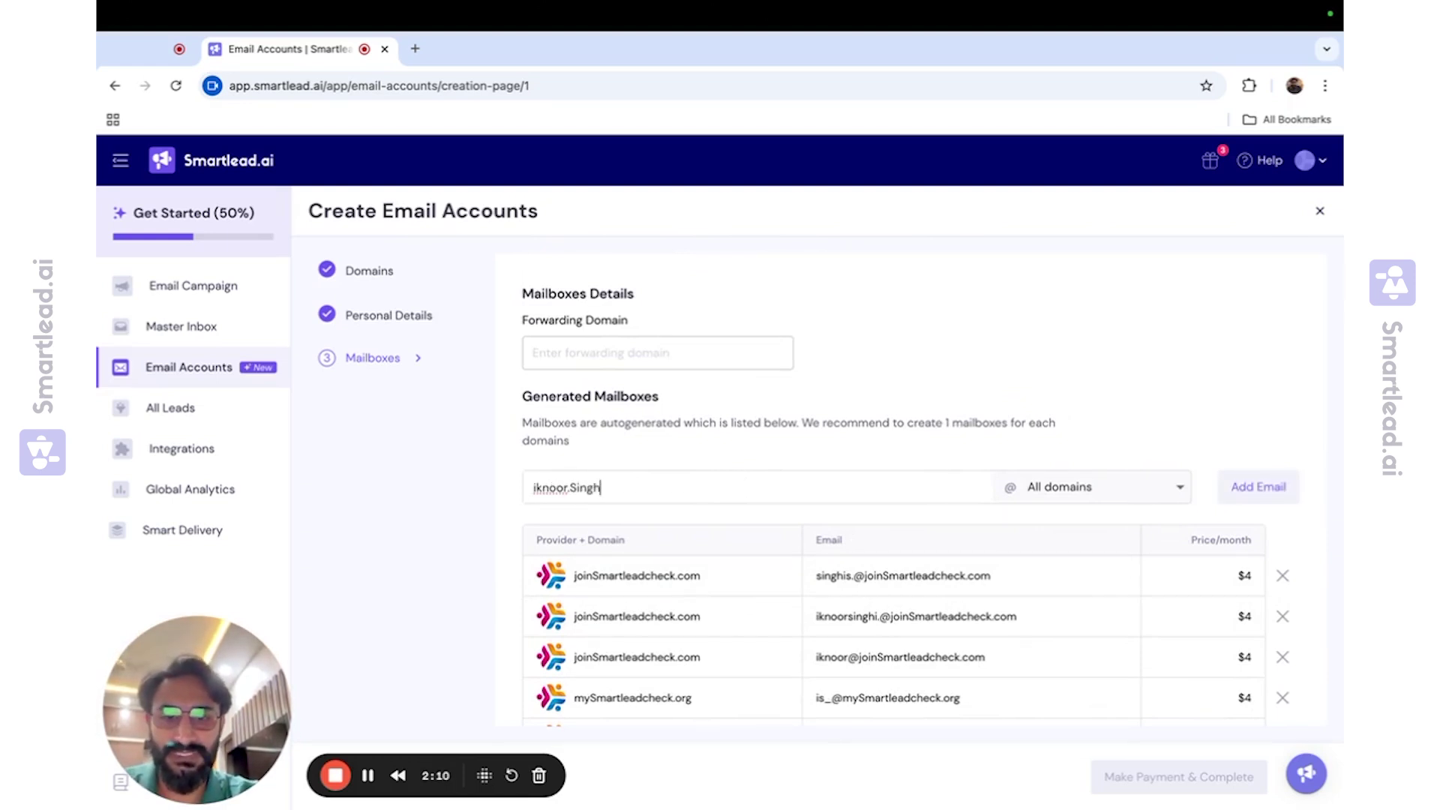
- Clear the typed mailbox name and set Smartlead.ai as the forwarding domain
{"action": "left_click", "coordinate": [1167, 487]}
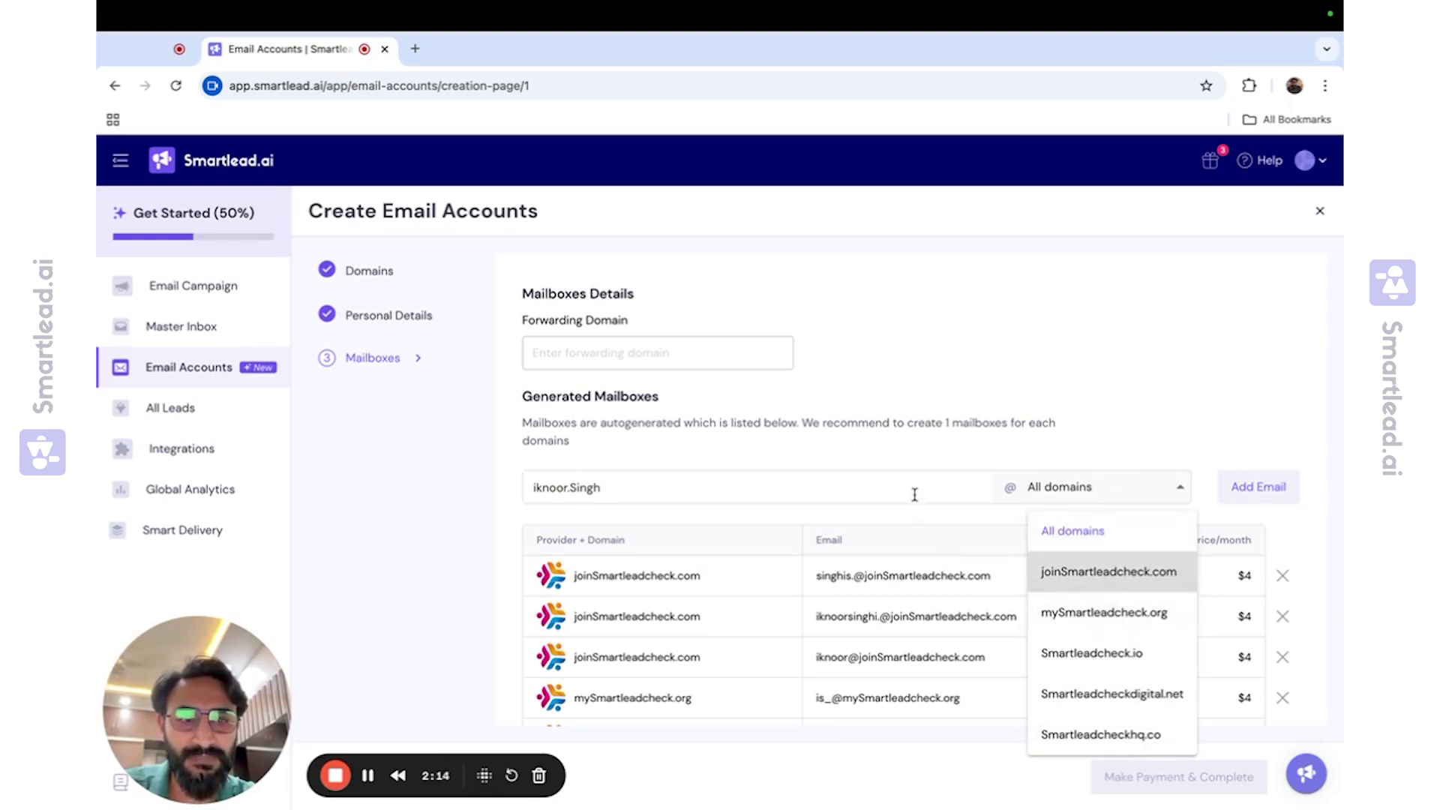
{"action": "left_click_drag", "start_coordinate": [621, 490], "coordinate": [459, 489]}
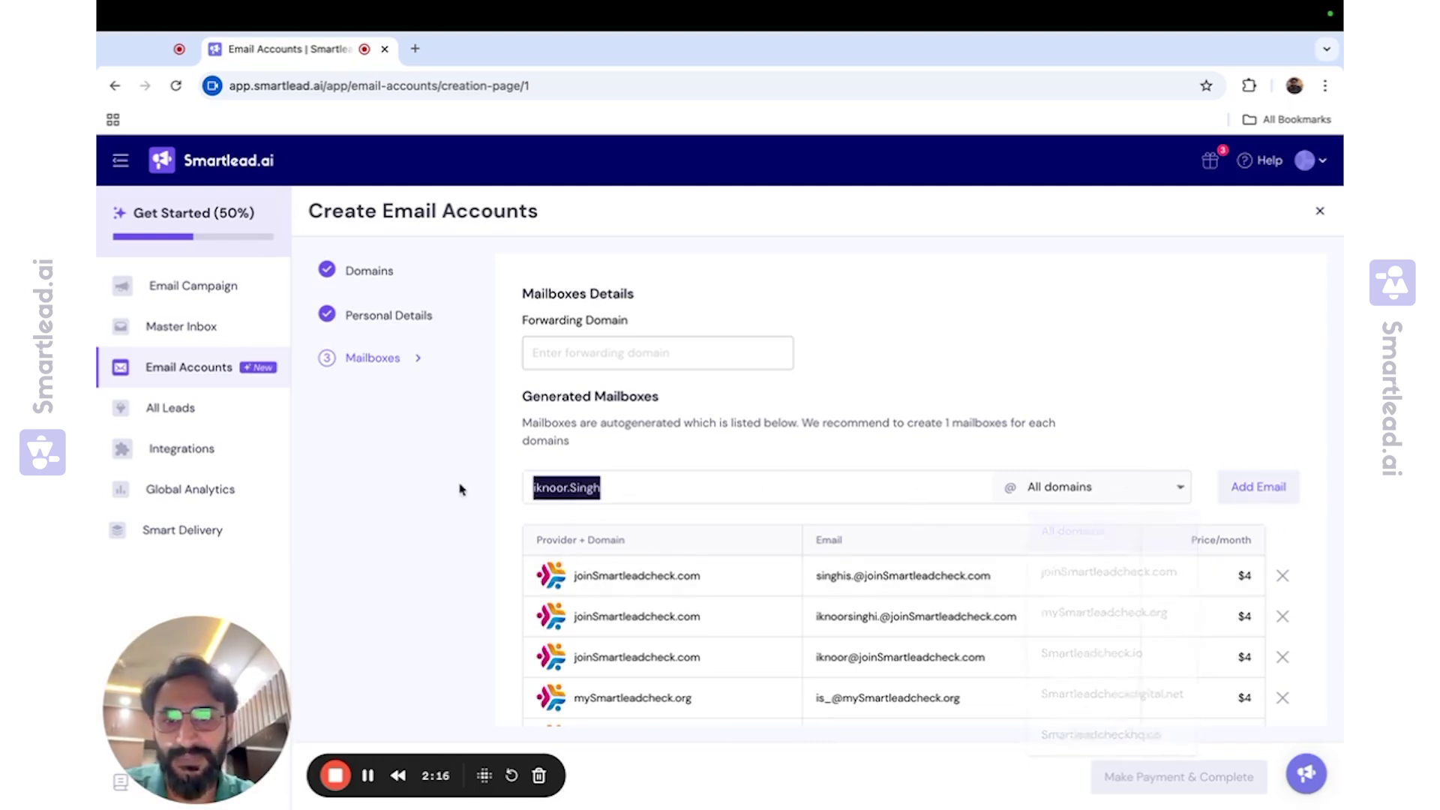
{"action": "key", "text": "BackSpace"}
{"action": "left_click", "coordinate": [549, 347]}
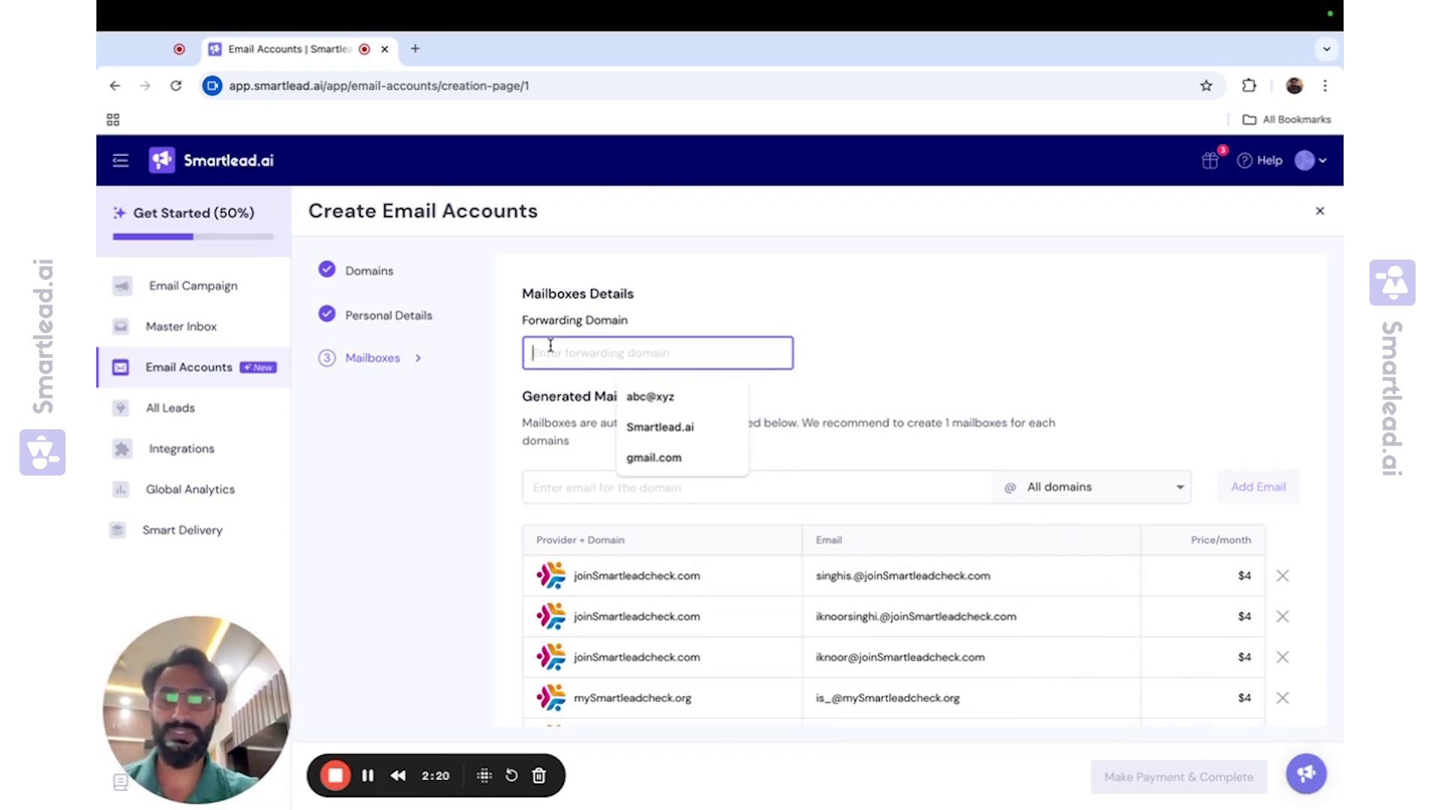
{"action": "left_click", "coordinate": [666, 433]}
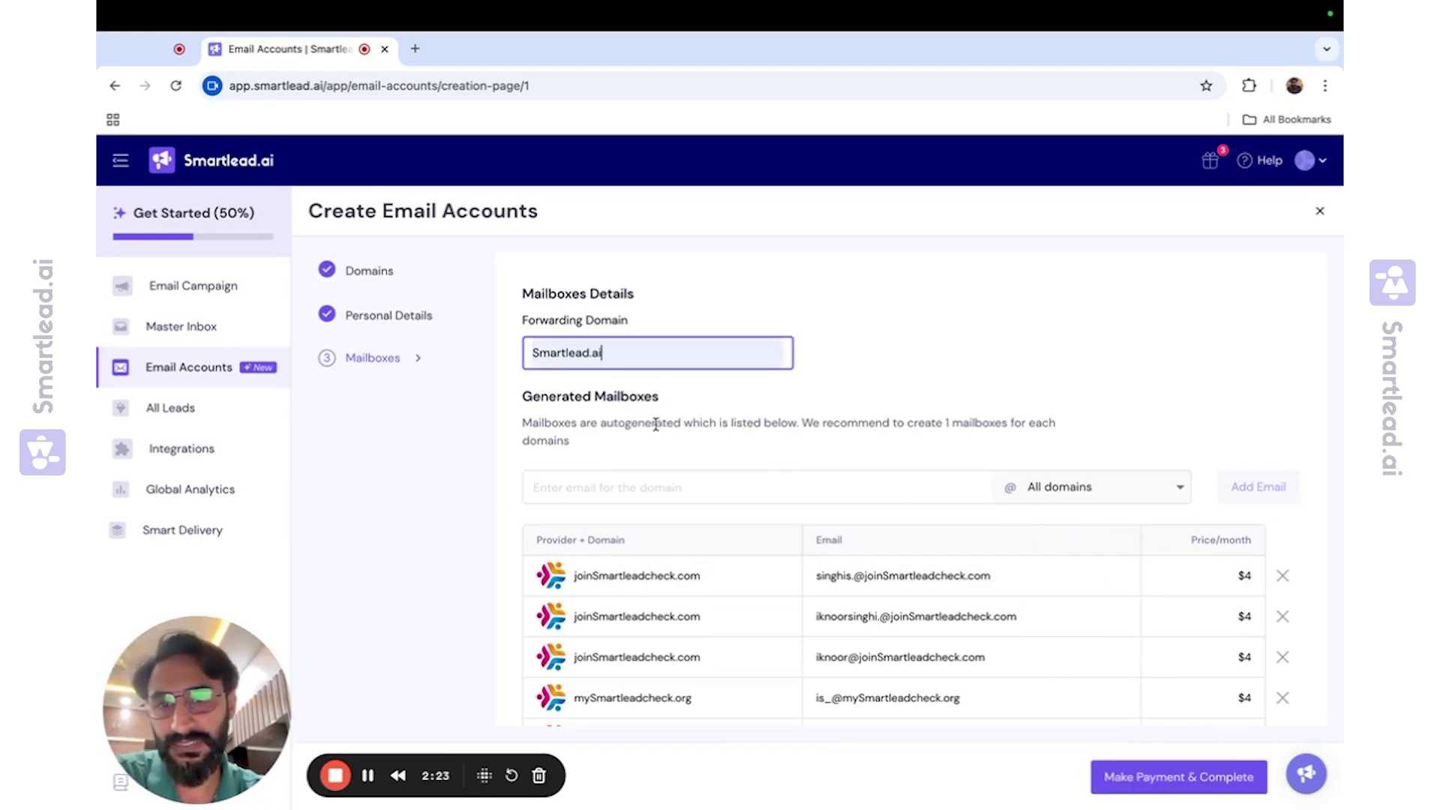
{"action": "left_click", "coordinate": [868, 344]}
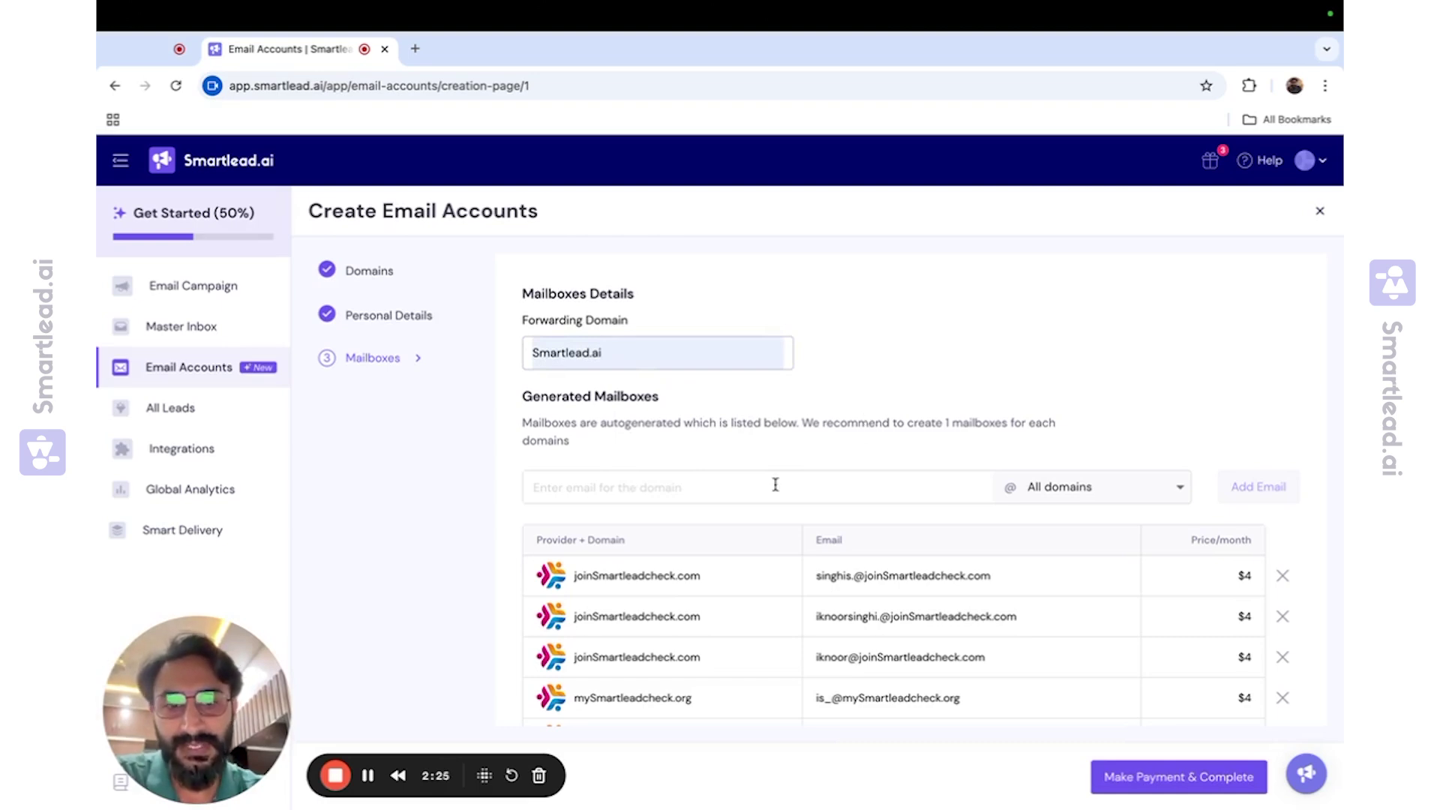
{"action": "scroll", "coordinate": [775, 486], "scroll_direction": "down", "scroll_amount": 2}
{"action": "scroll", "coordinate": [776, 491], "scroll_direction": "down", "scroll_amount": 2}
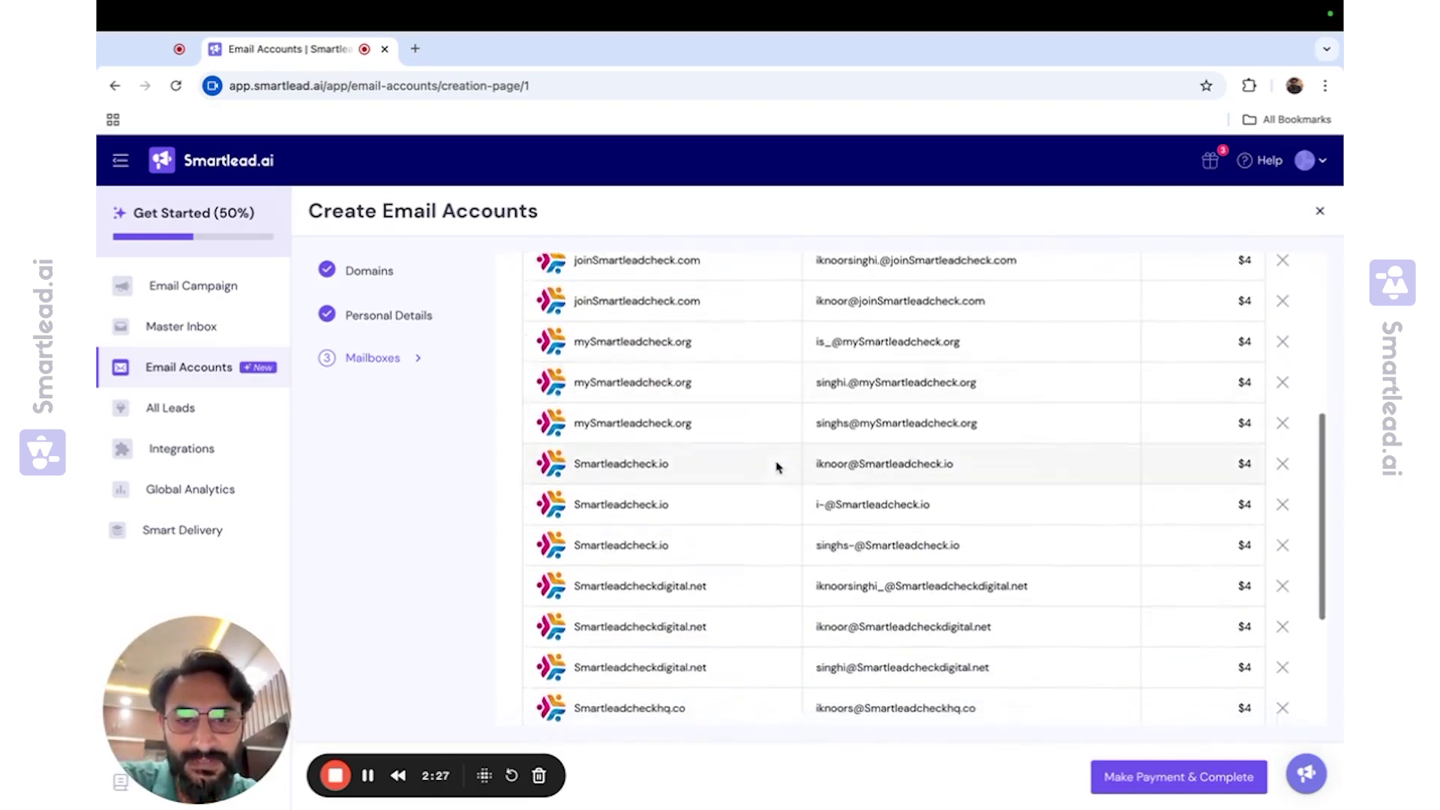
{"action": "scroll", "coordinate": [776, 466], "scroll_direction": "down", "scroll_amount": 3}
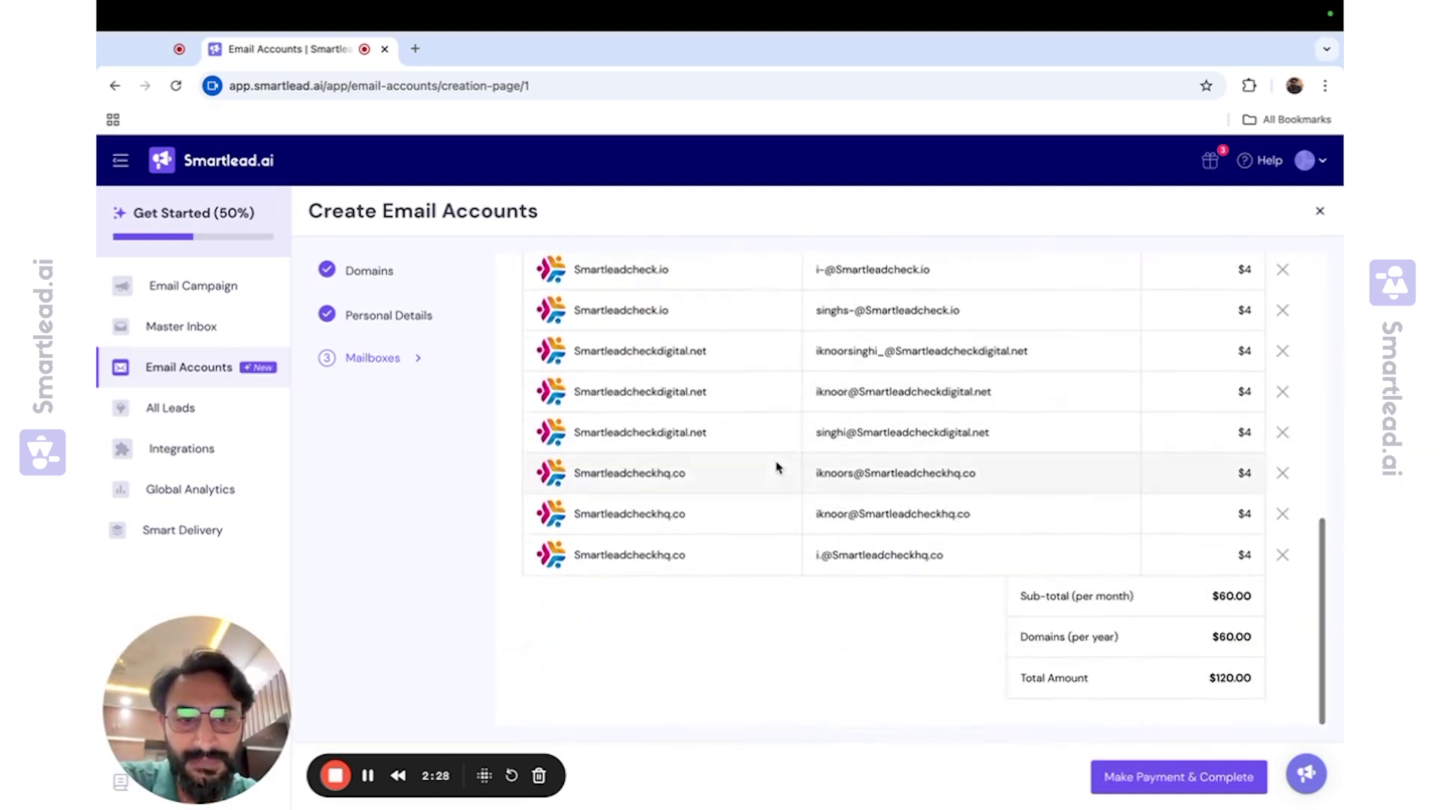
- Submit the 15 mailboxes to review the $120.00 payment for 5 domains
{"action": "left_click", "coordinate": [1142, 779]}
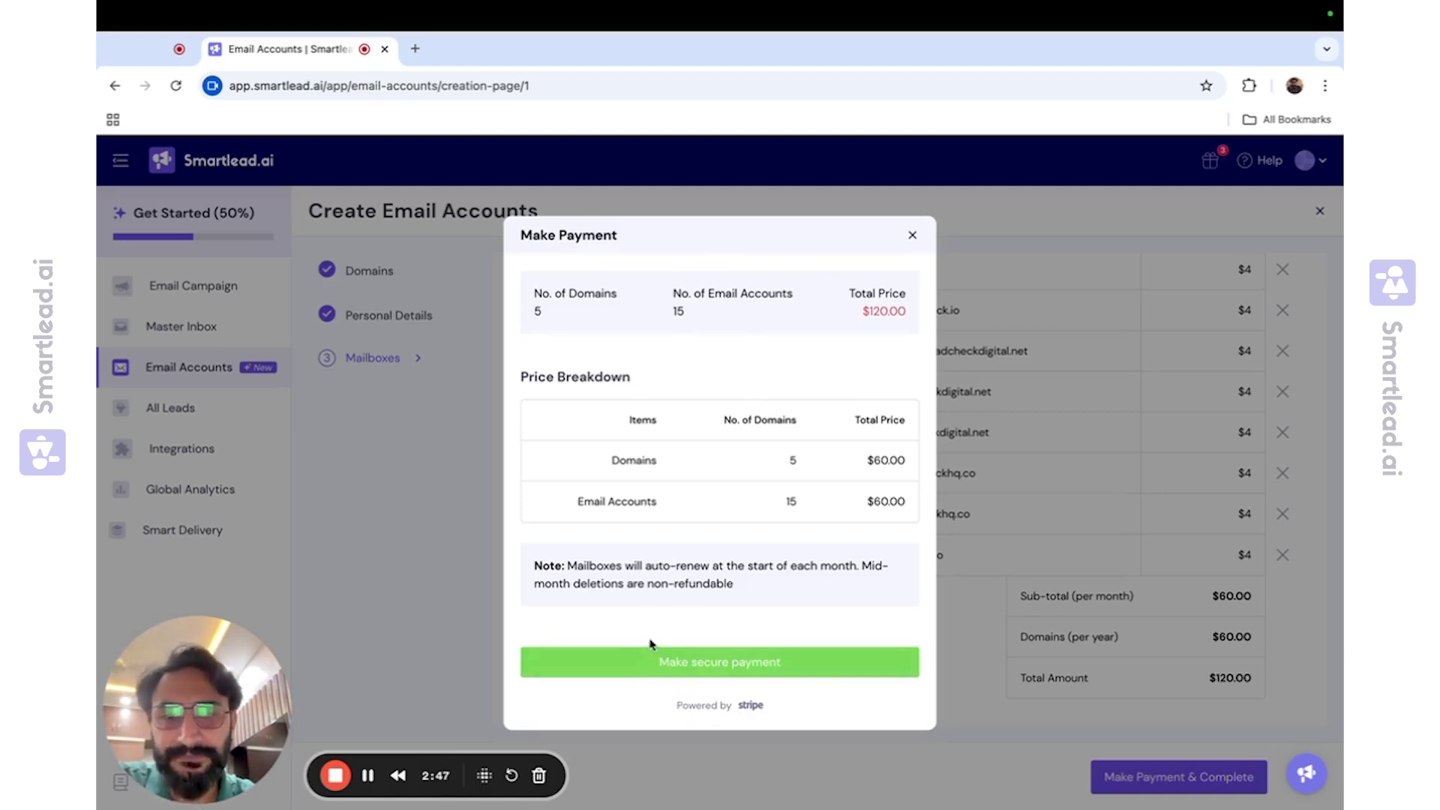
- Dismiss the payment review and view the Domains tab under Email Accounts
{"action": "left_click", "coordinate": [913, 235]}
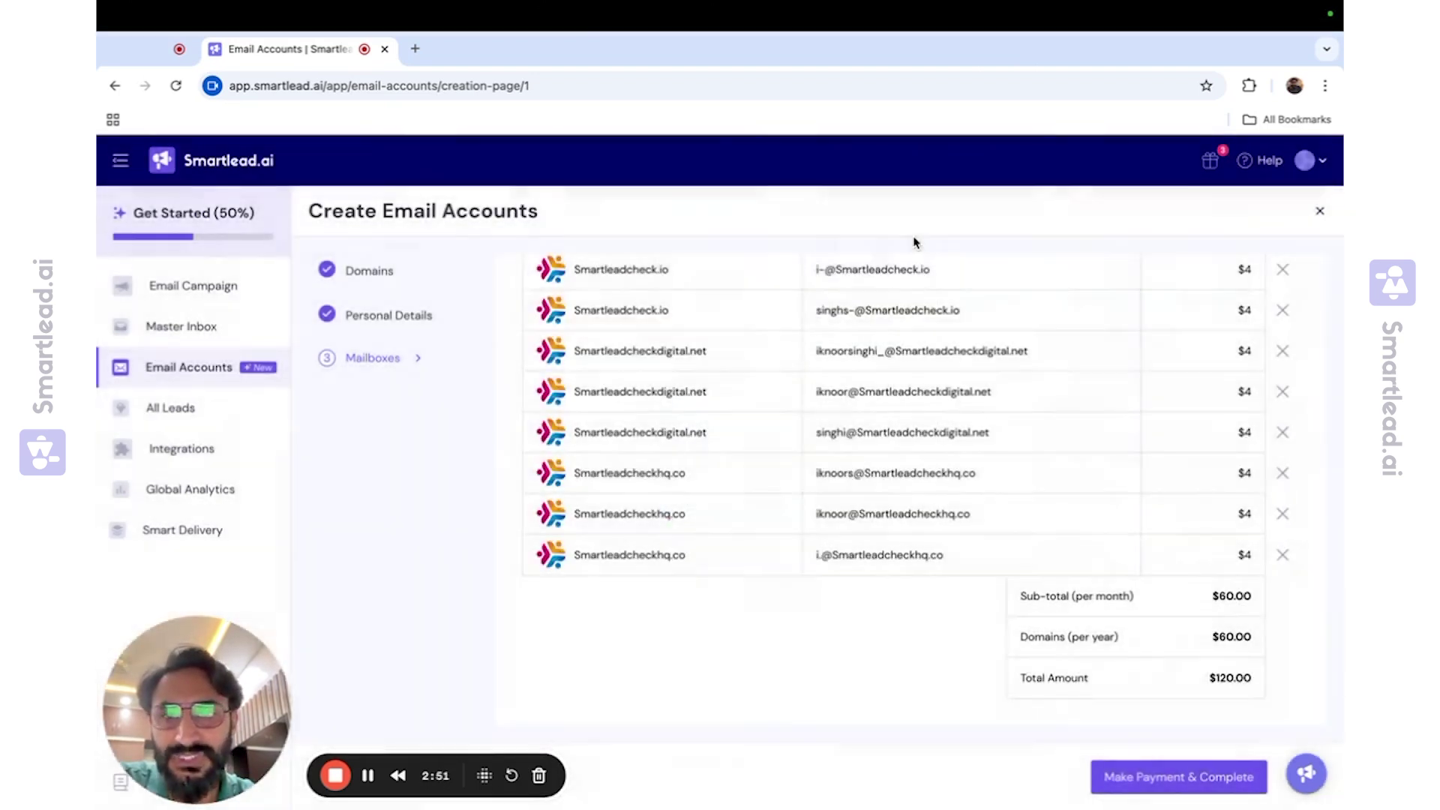
{"action": "left_click", "coordinate": [198, 370]}
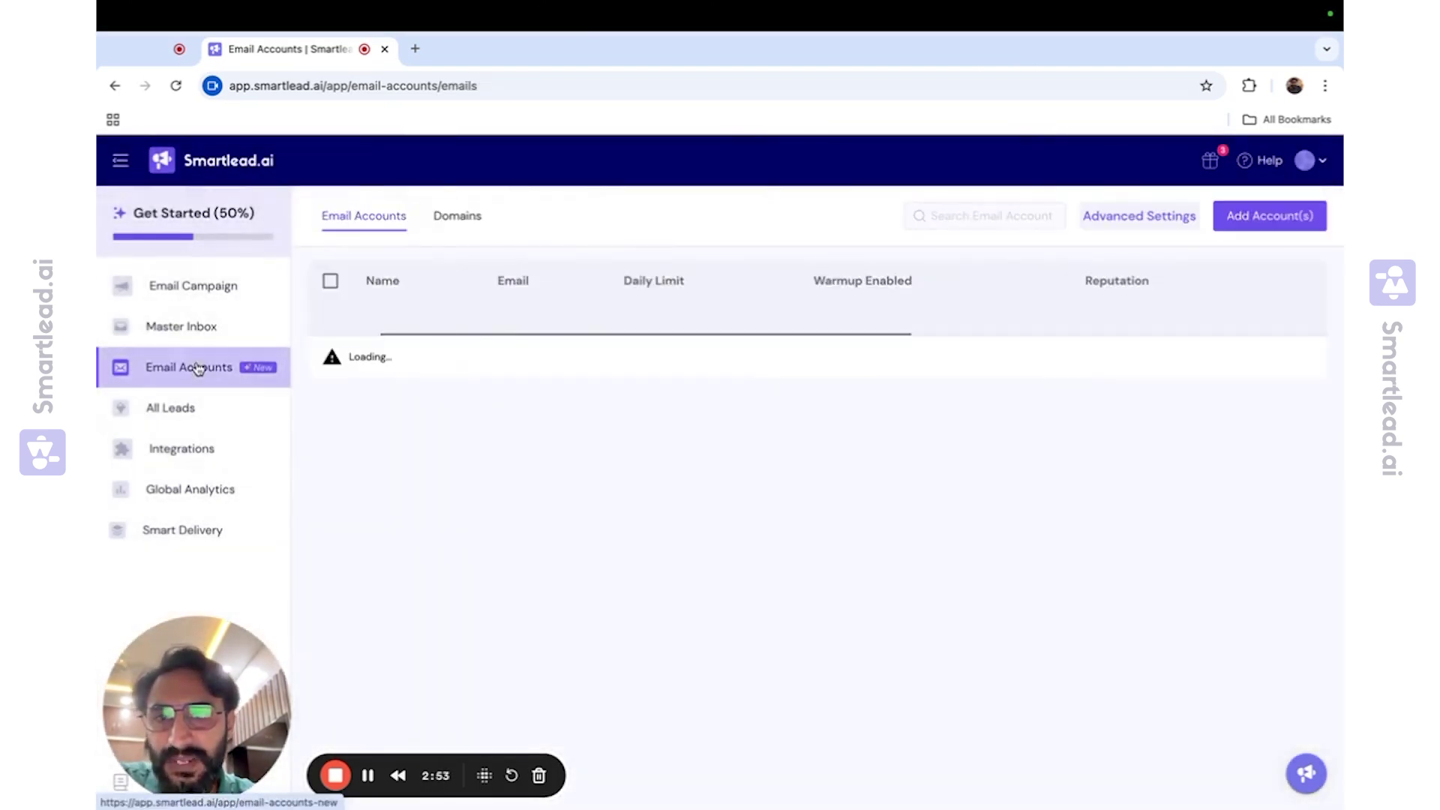
{"action": "left_click", "coordinate": [460, 225]}
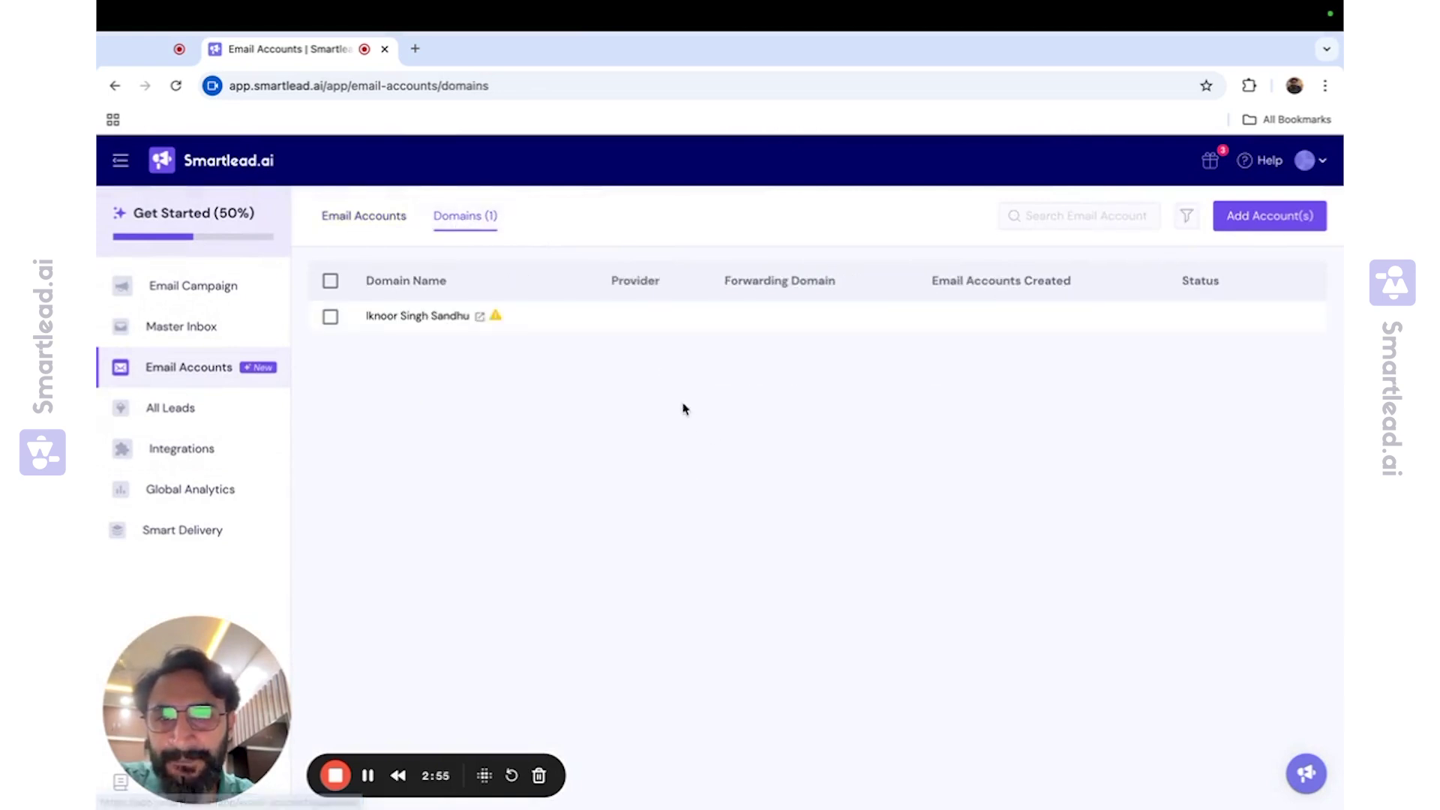